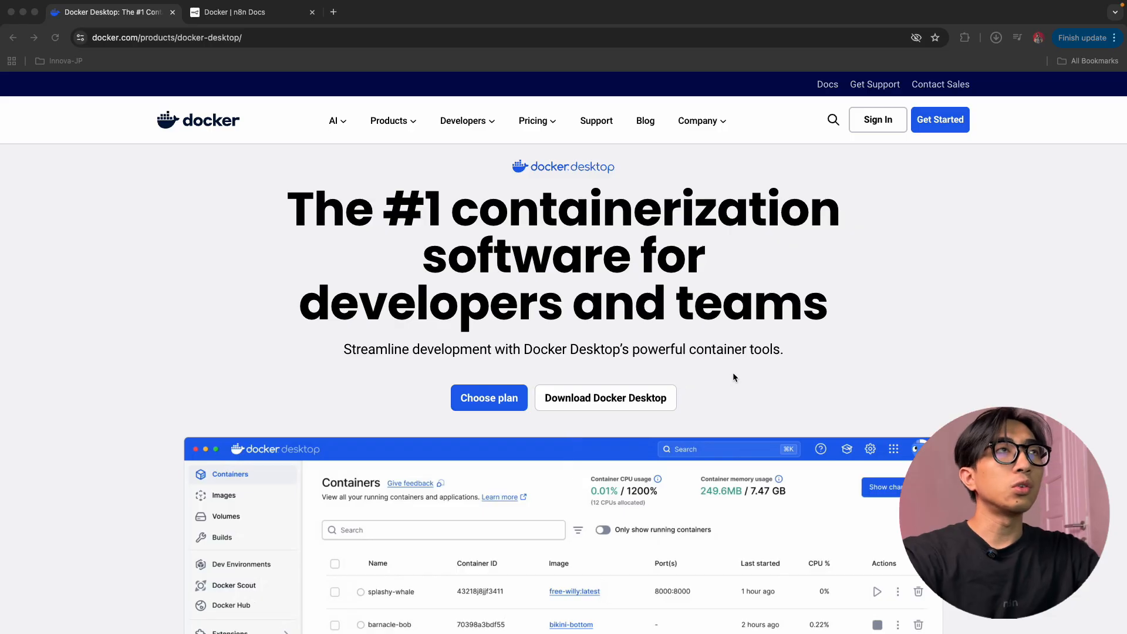
# Download Docker Desktop for Mac with Apple Silicon from the Docker Desktop product page.
pyautogui.scroll(-2, 733, 373)
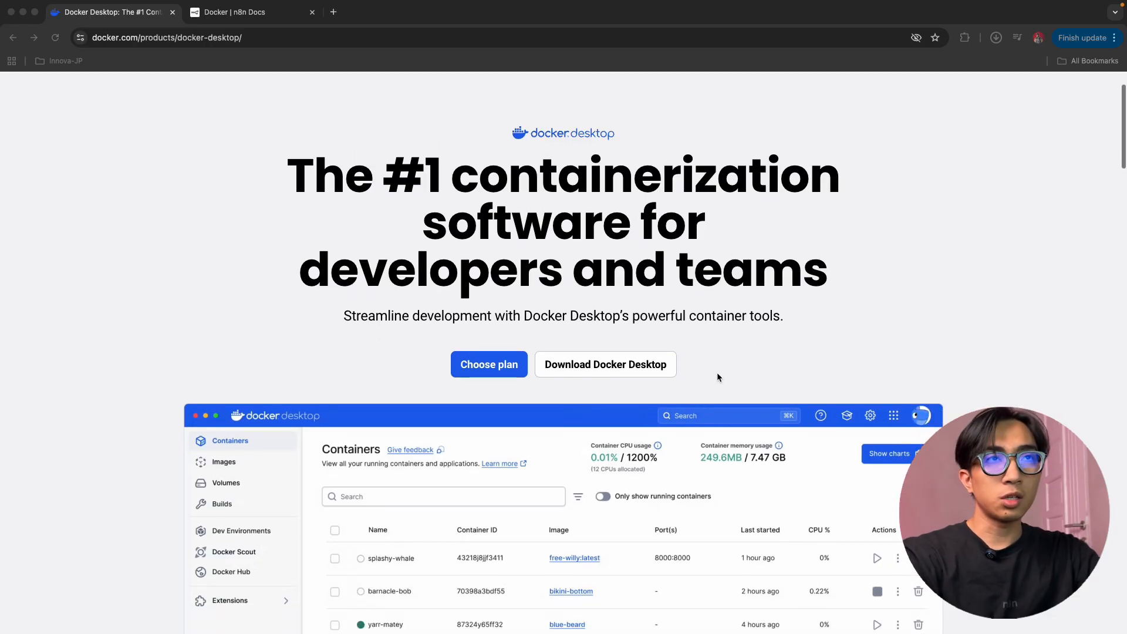
pyautogui.click(628, 365)
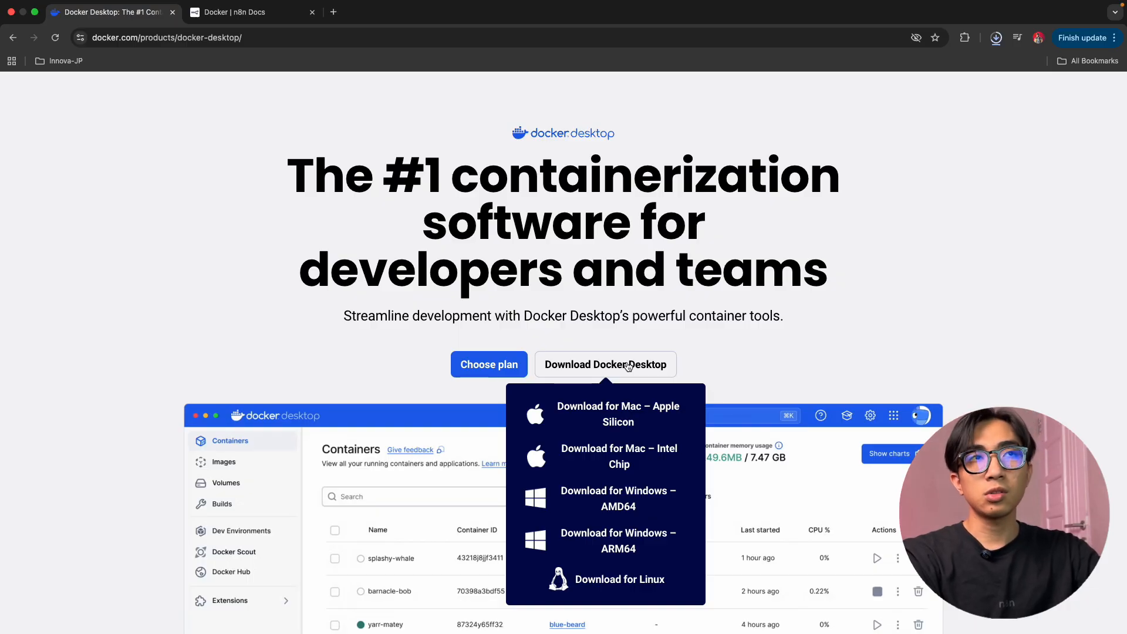
pyautogui.click(623, 415)
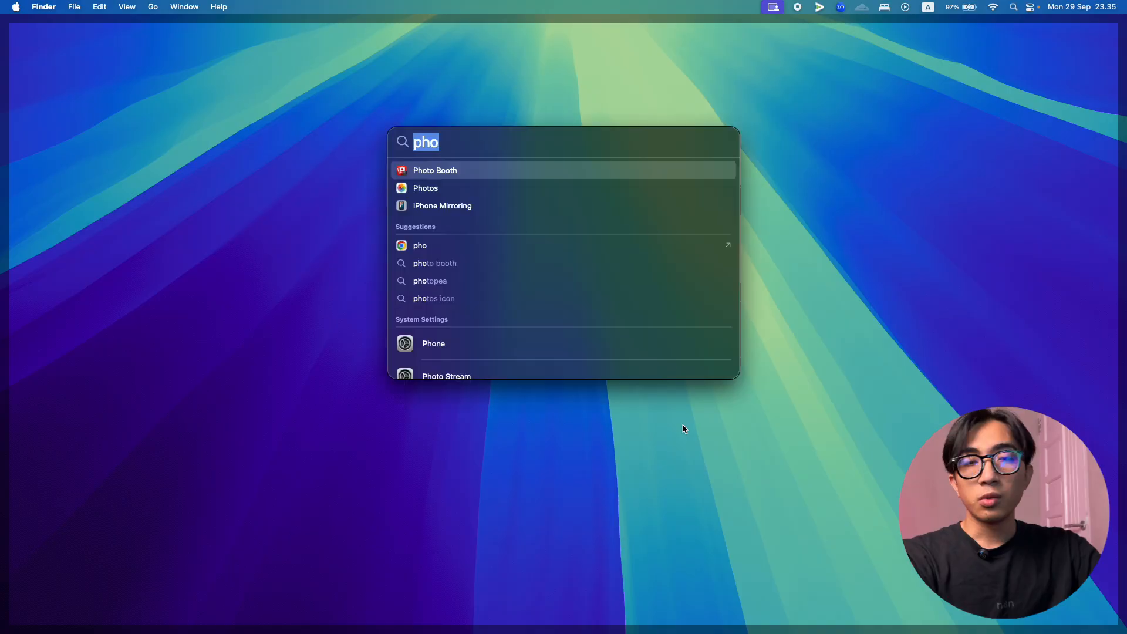
# Launch Docker Desktop and create a new volume named n8n_data.
pyautogui.write('doc')
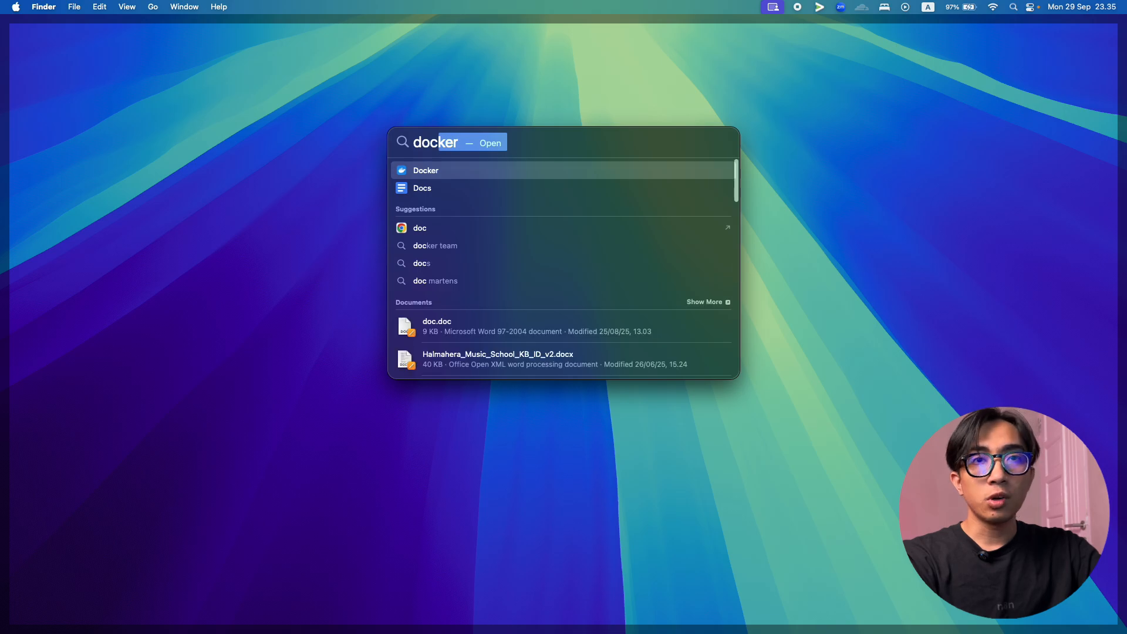
pyautogui.press('Return')
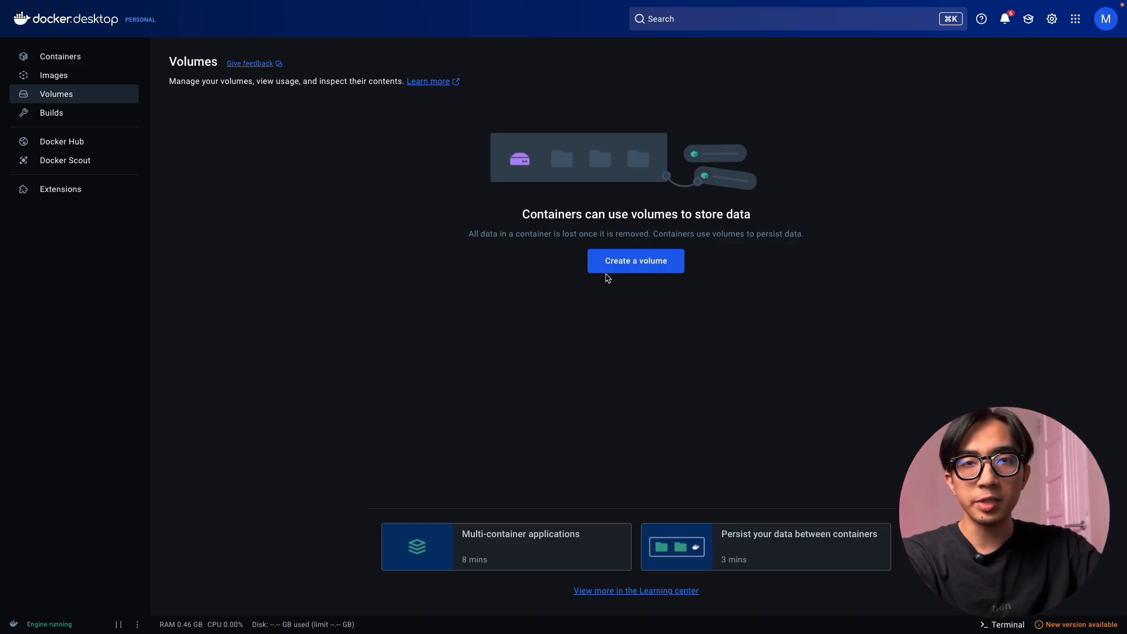
pyautogui.click(623, 264)
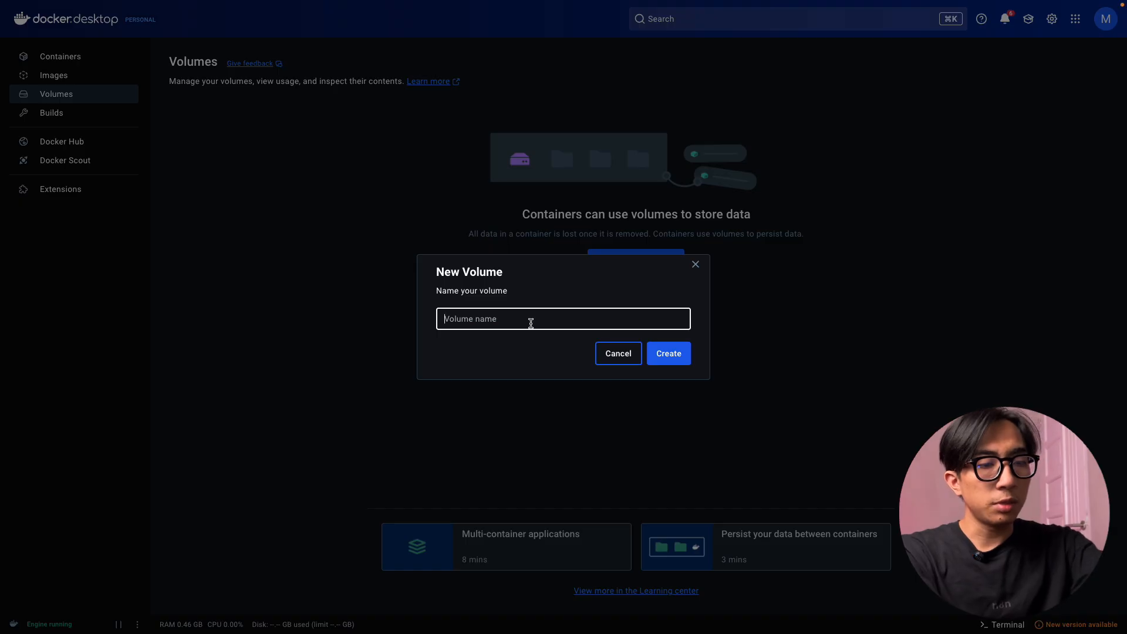
pyautogui.write('n8n_da')
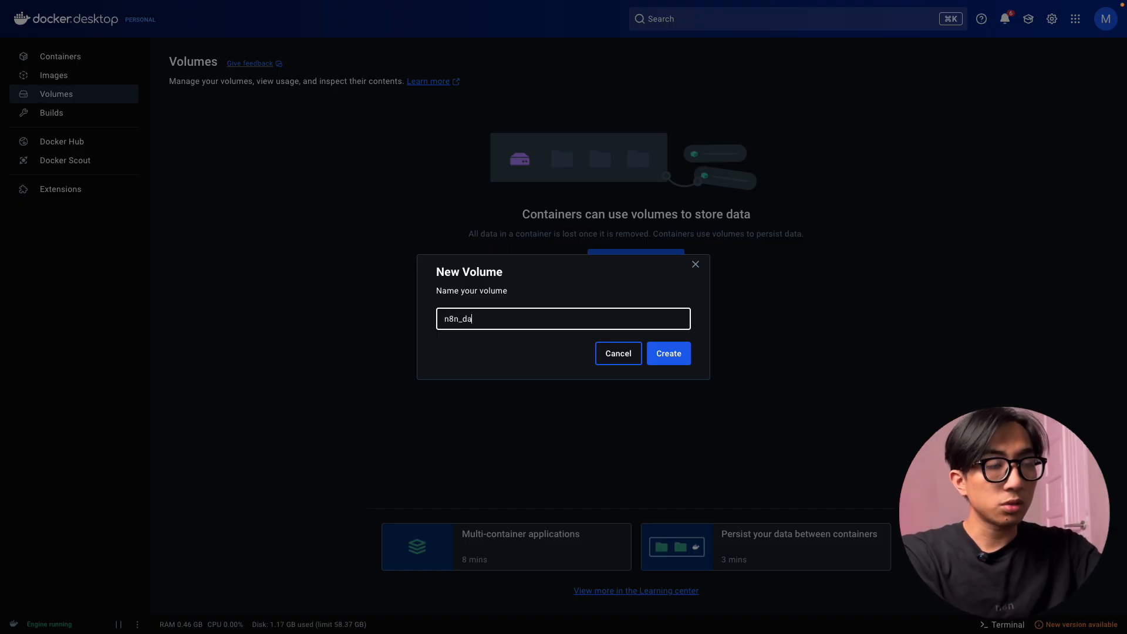
pyautogui.write('ta')
pyautogui.click(667, 353)
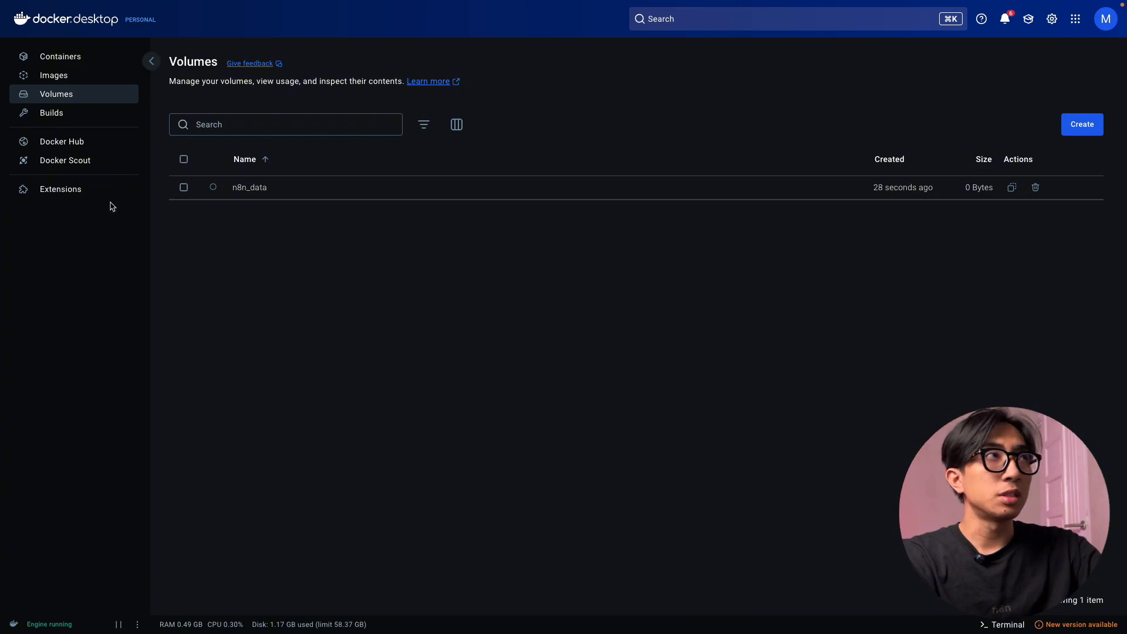
# Search the images for n8n and pull n8nio/n8n with the latest tag.
pyautogui.click(54, 77)
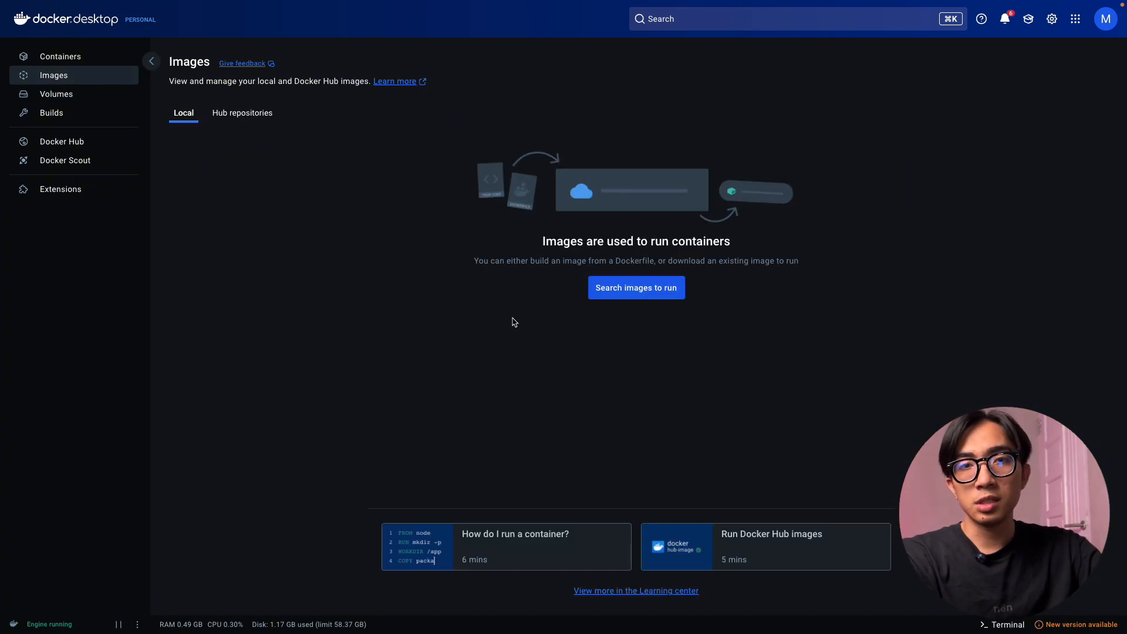
pyautogui.click(632, 292)
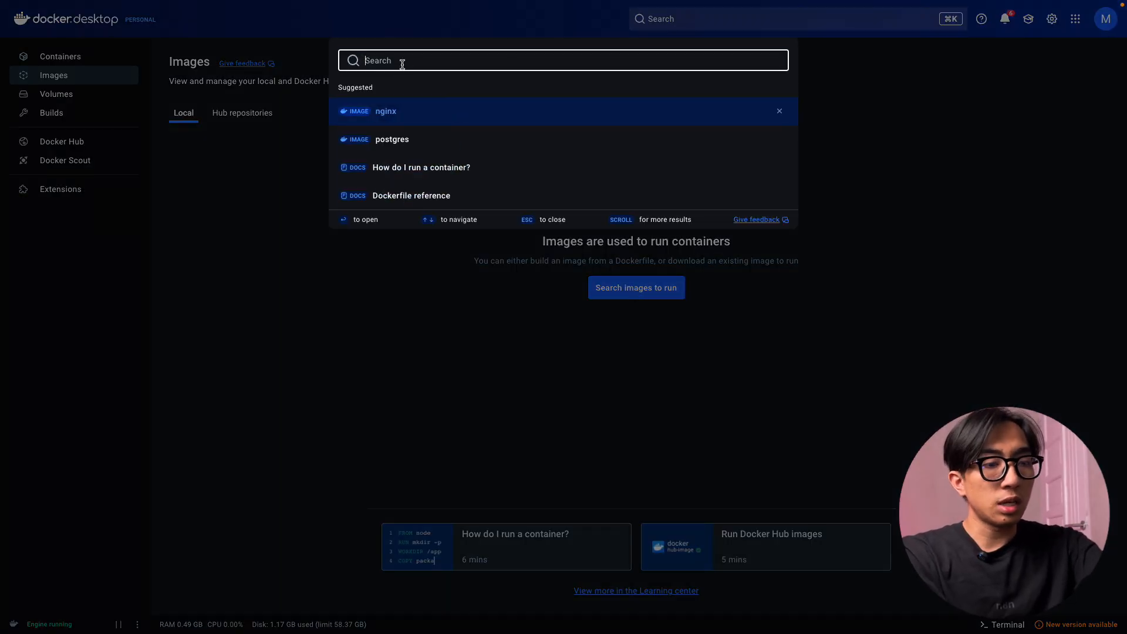
pyautogui.write('n8n')
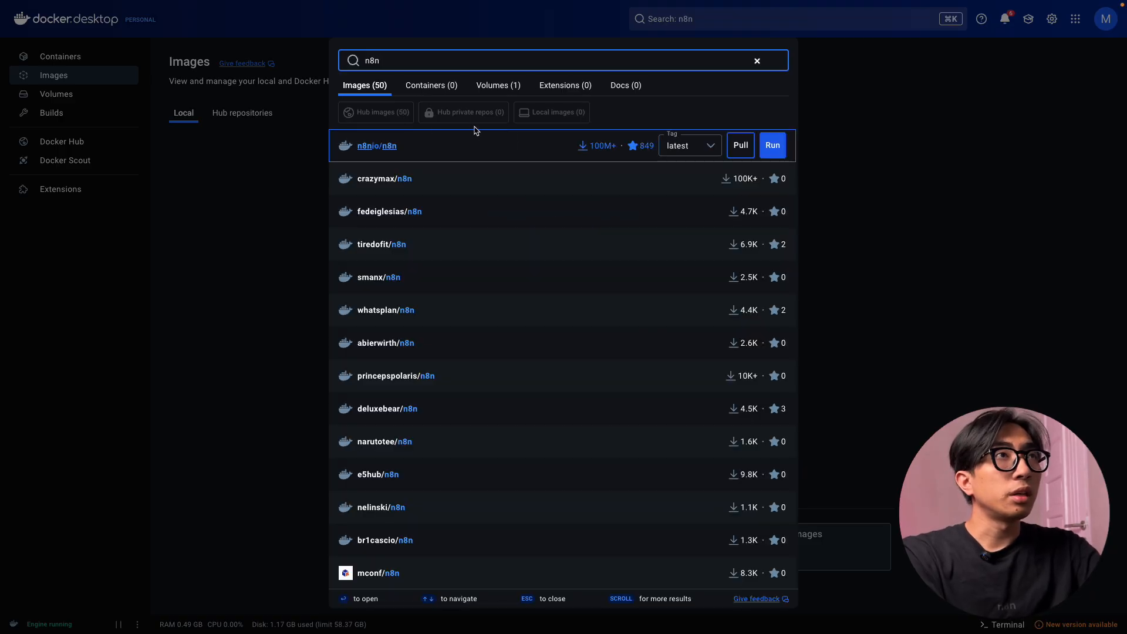
pyautogui.click(737, 150)
pyautogui.press('Escape')
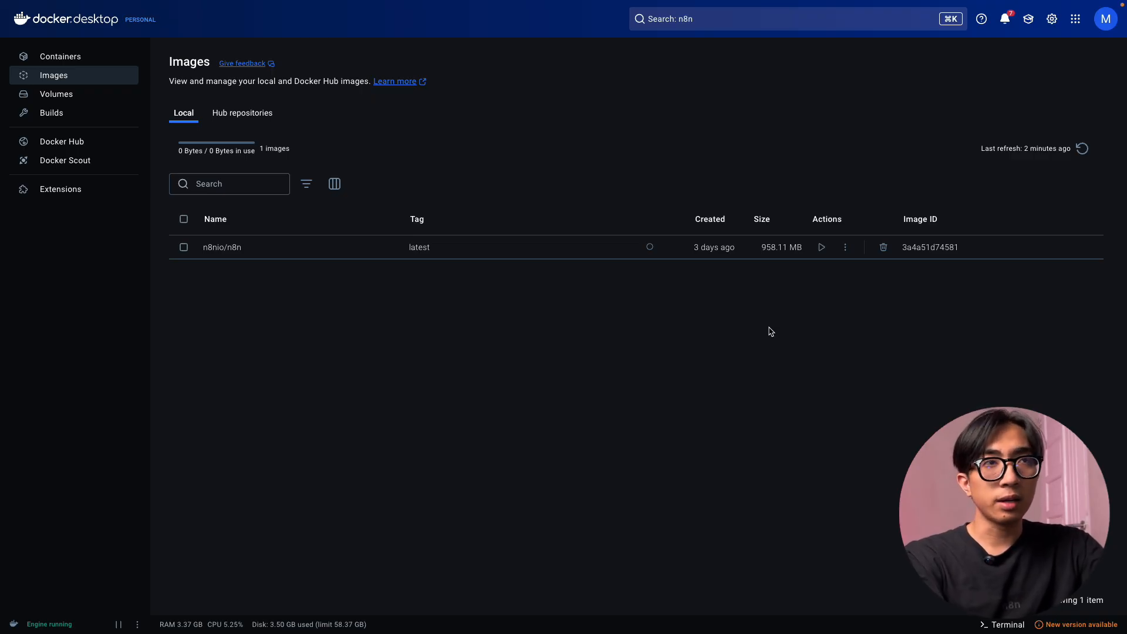
# Switch to the n8n Docs page in the browser and examine the docker run command under Starting n8n.
pyautogui.hotkey('ctrl', 'Right')
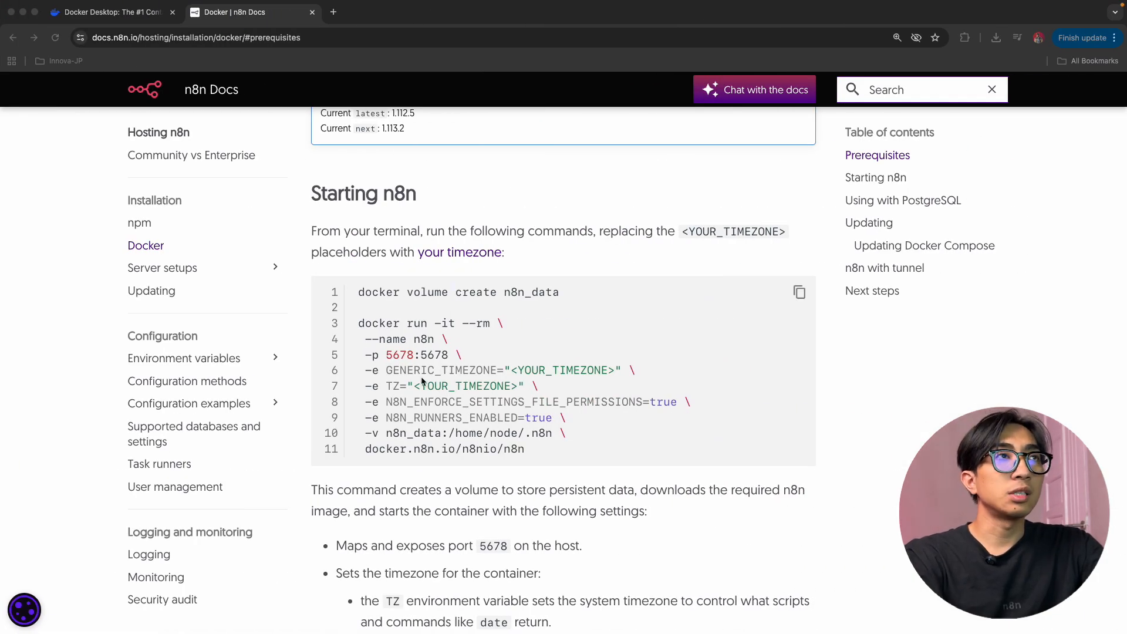
pyautogui.scroll(1, 421, 380)
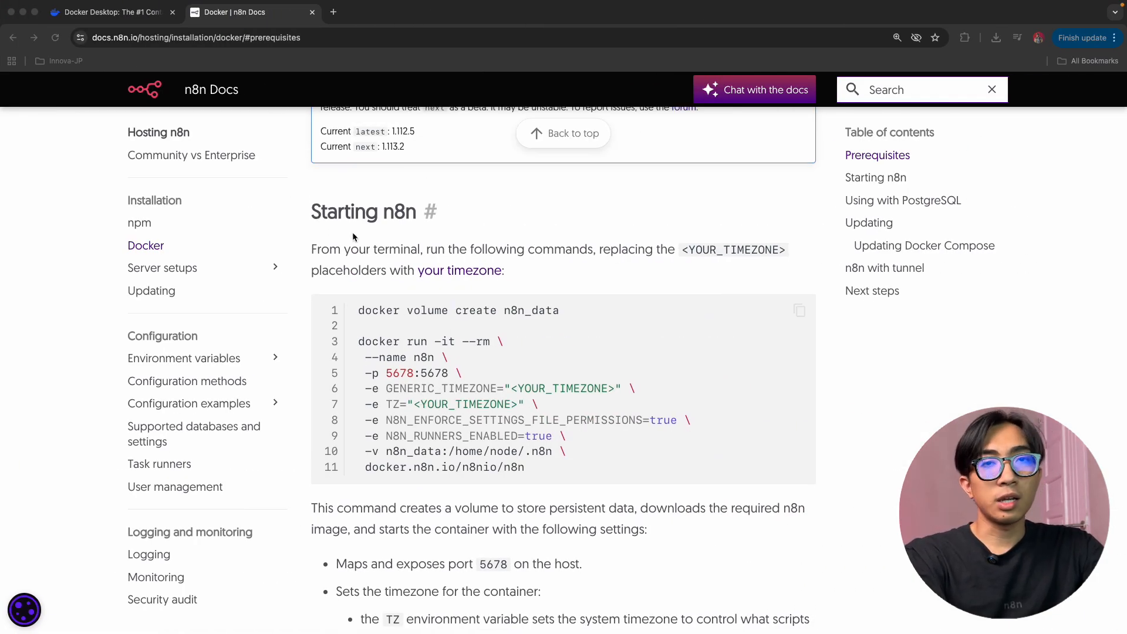
pyautogui.scroll(-1, 428, 428)
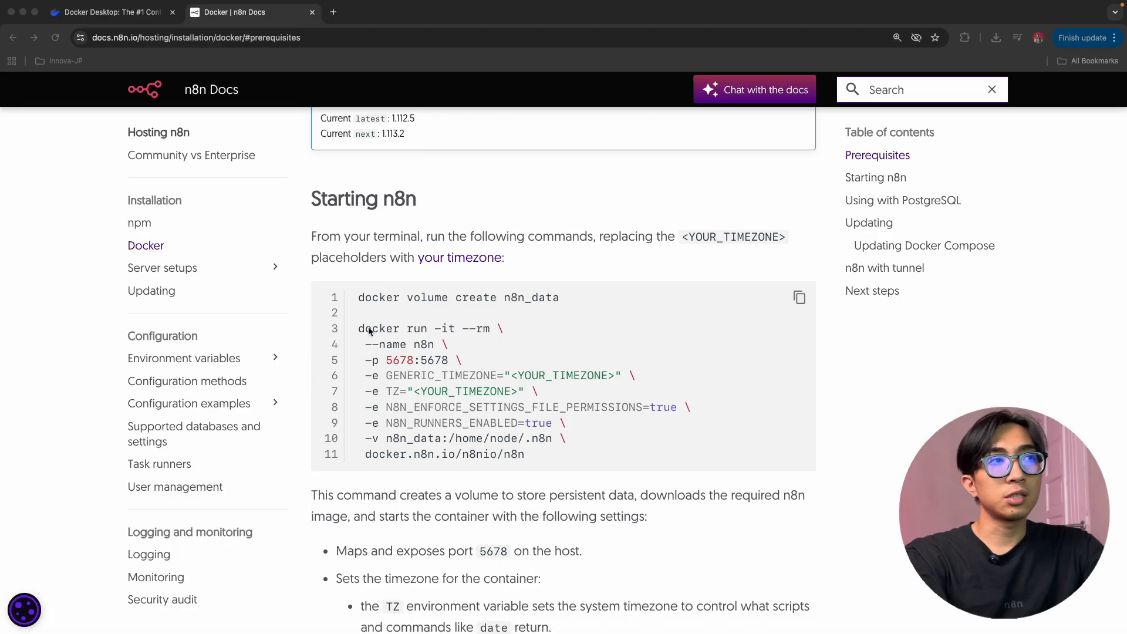
pyautogui.moveTo(370, 332); pyautogui.dragTo(612, 455)
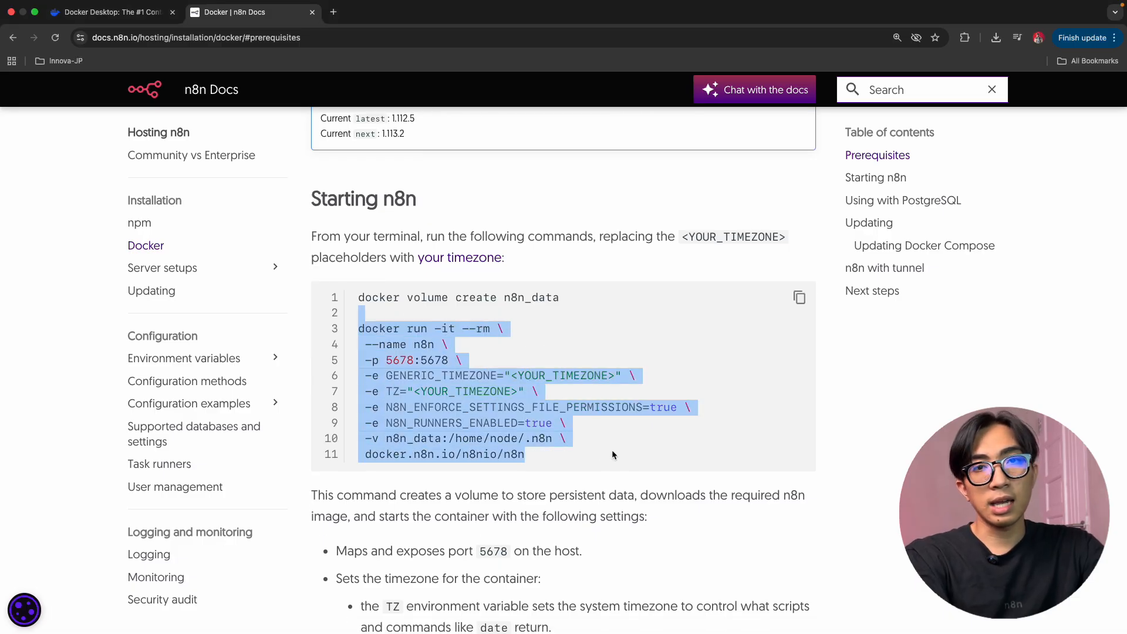
pyautogui.click(671, 461)
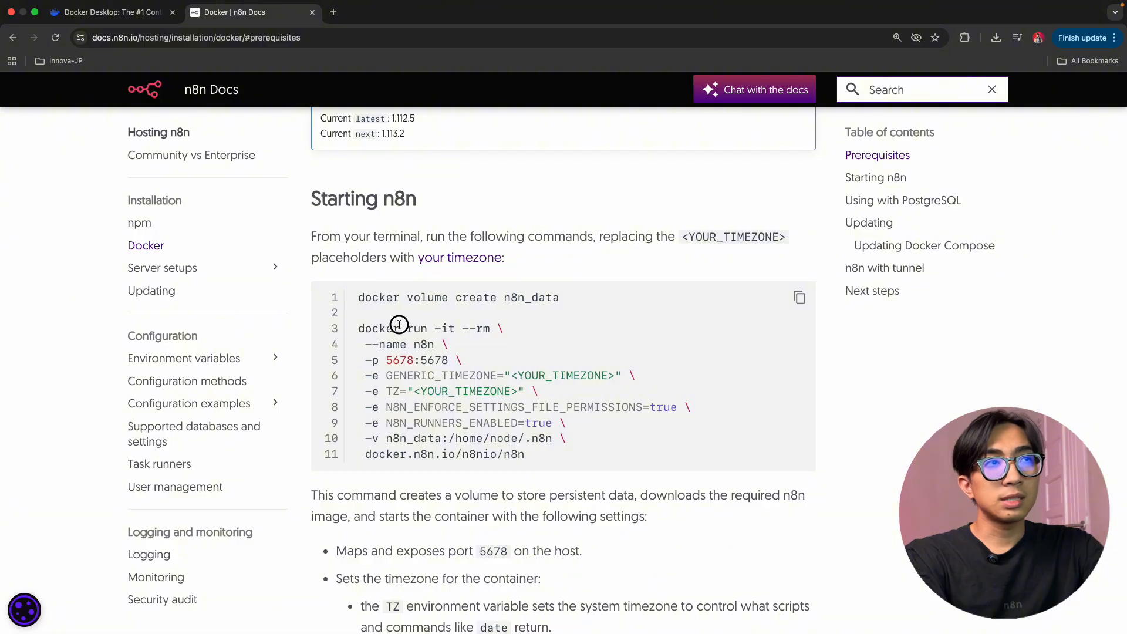
pyautogui.moveTo(400, 328); pyautogui.dragTo(675, 436)
pyautogui.press('super+Tab')
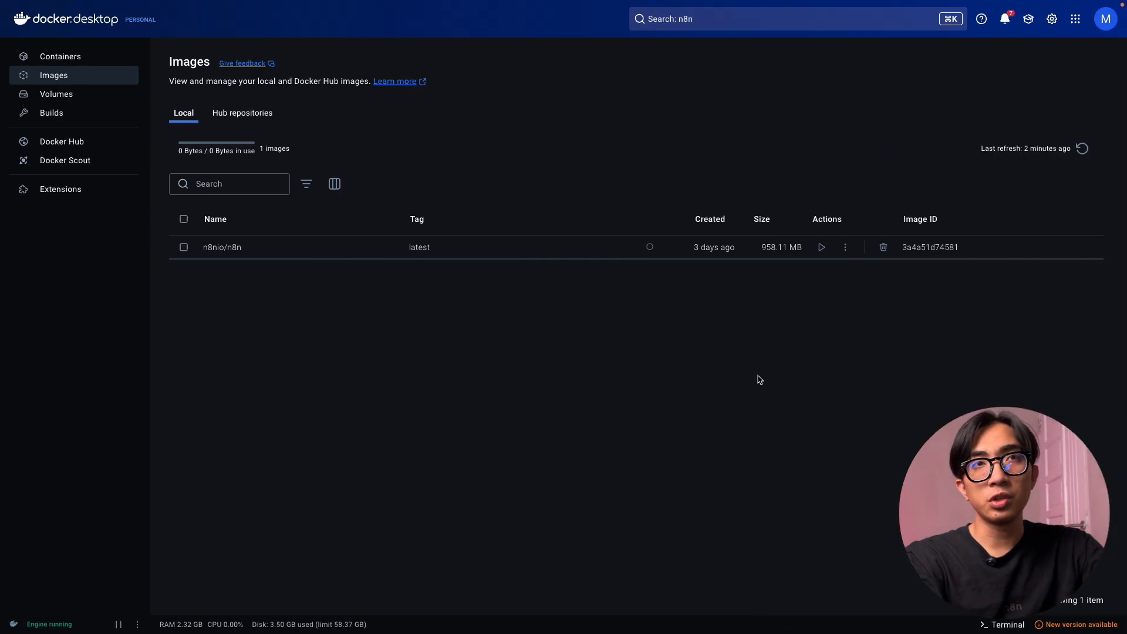
# In Docker Desktop, start a new container from the n8nio/n8n image and expand its optional settings, checking them against the n8n Docs.
pyautogui.click(822, 247)
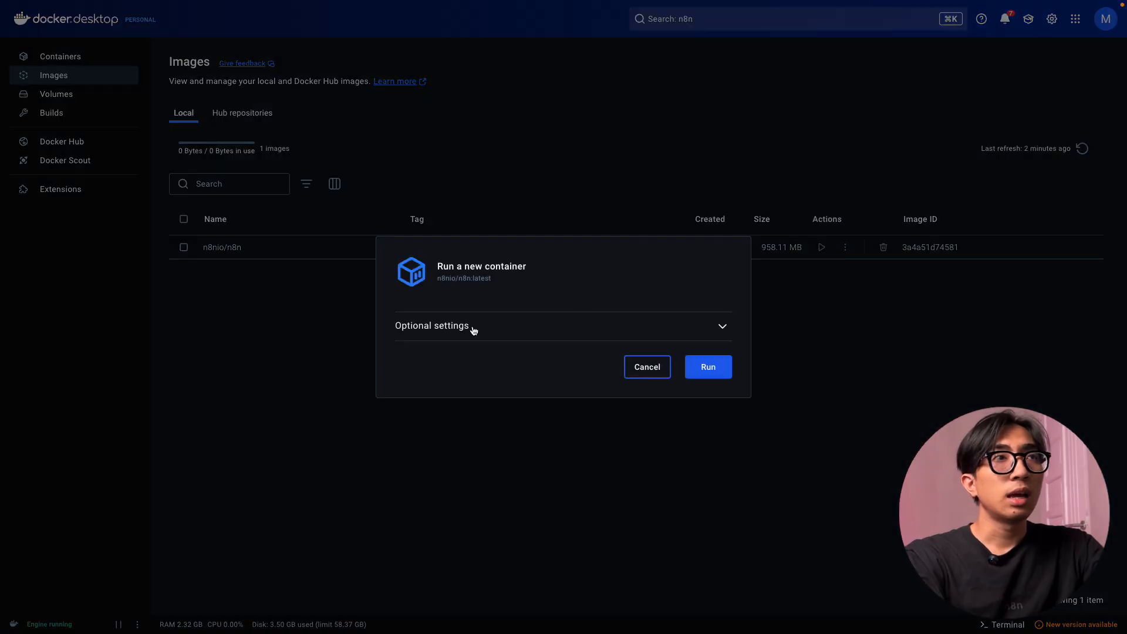
pyautogui.click(550, 333)
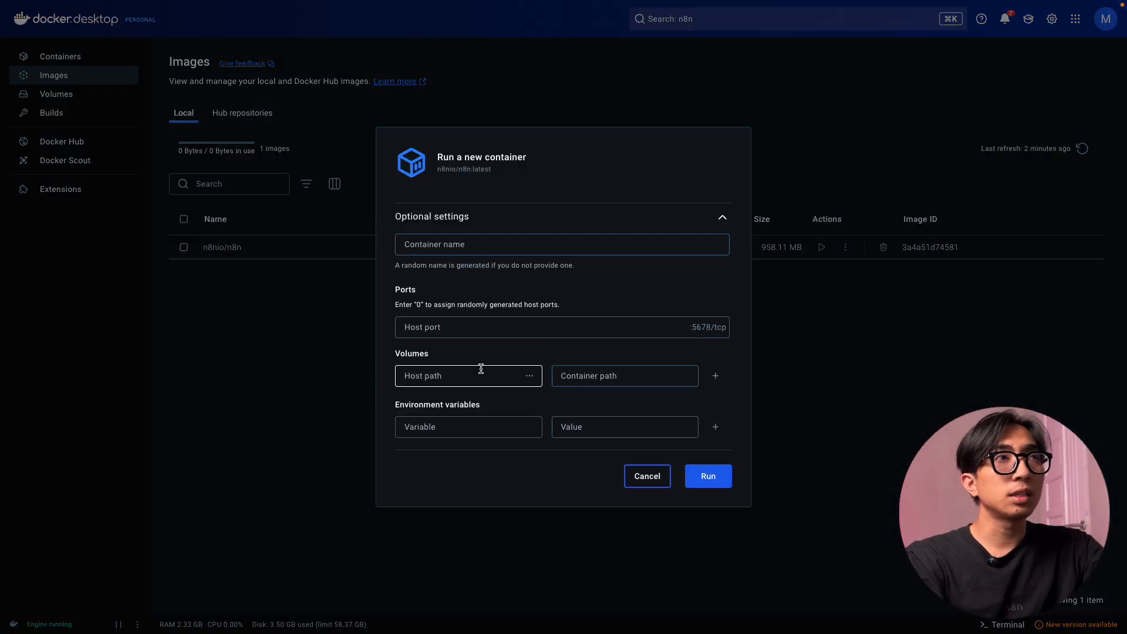
pyautogui.press('super+Tab')
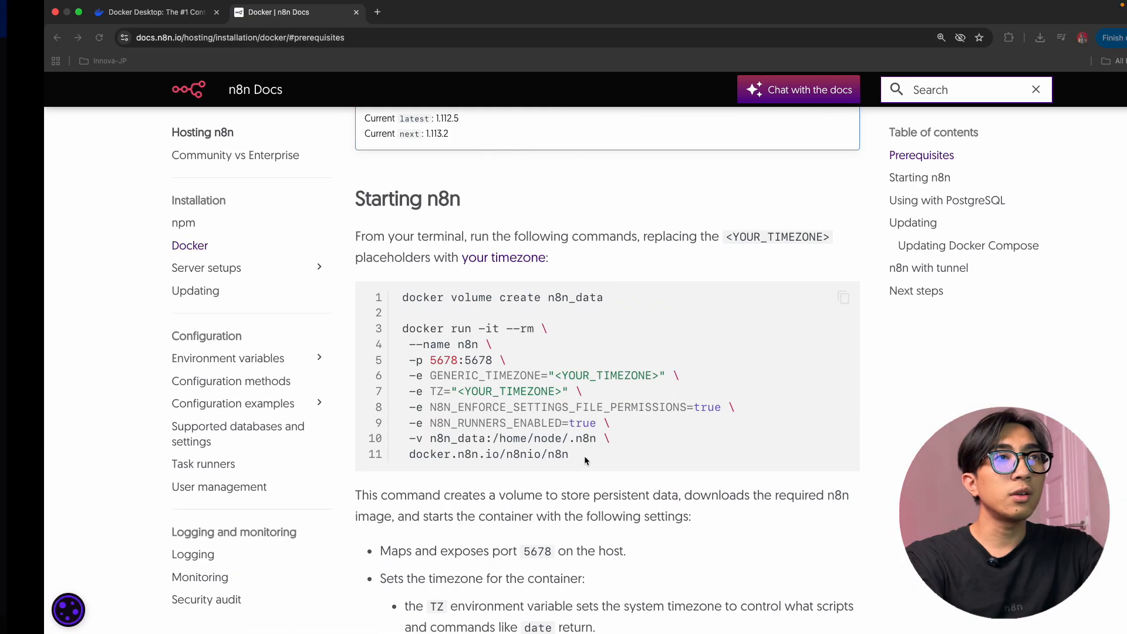
pyautogui.press('super+Tab')
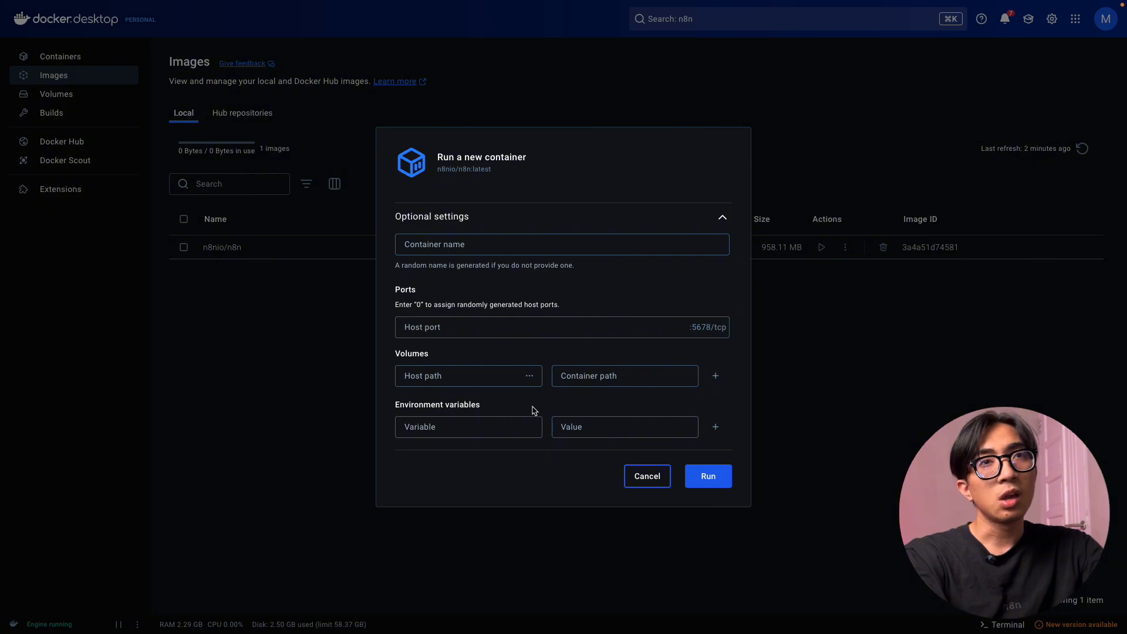
# Examine the name, port, environment variable and volume options of the docker run command in the n8n Docs.
pyautogui.hotkey('ctrl', 'Right')
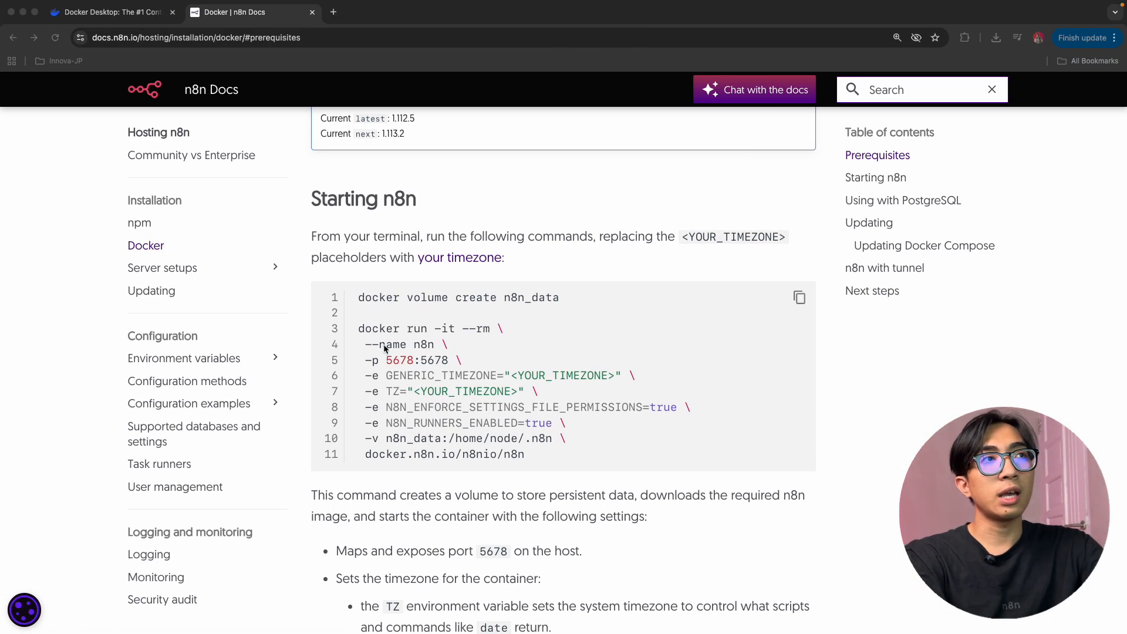
pyautogui.moveTo(372, 345); pyautogui.dragTo(453, 361)
pyautogui.moveTo(384, 375); pyautogui.dragTo(495, 411)
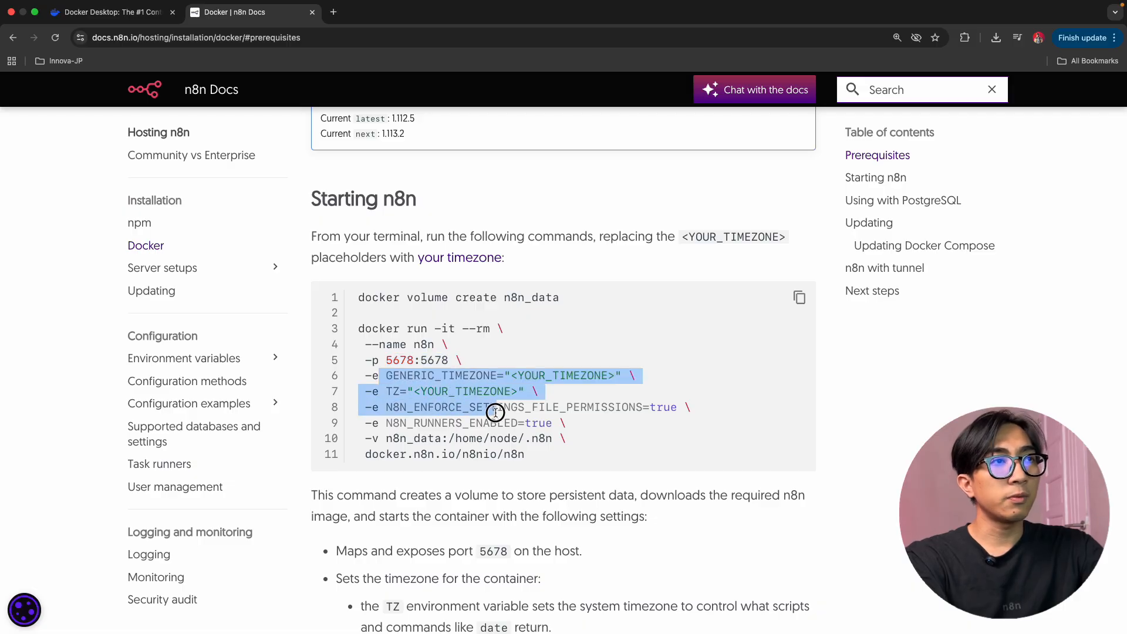
pyautogui.moveTo(380, 439); pyautogui.dragTo(532, 438)
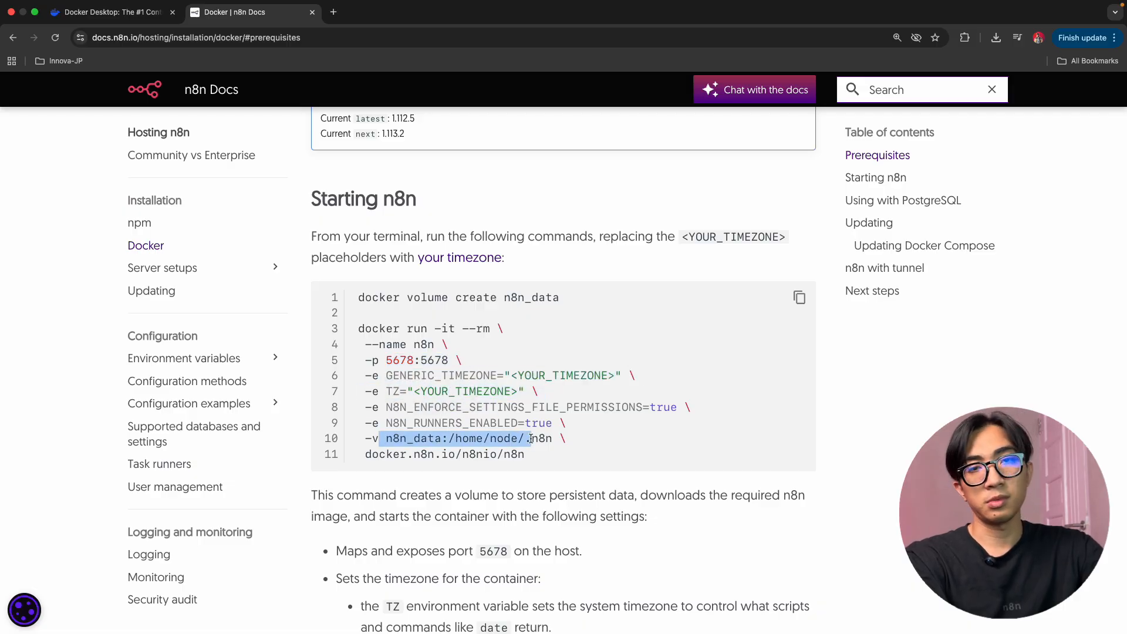
pyautogui.click(590, 439)
# Switch back to Docker Desktop, name the new container n8n and set its host port to 5678.
pyautogui.hotkey('ctrl', 'Left')
pyautogui.click(464, 241)
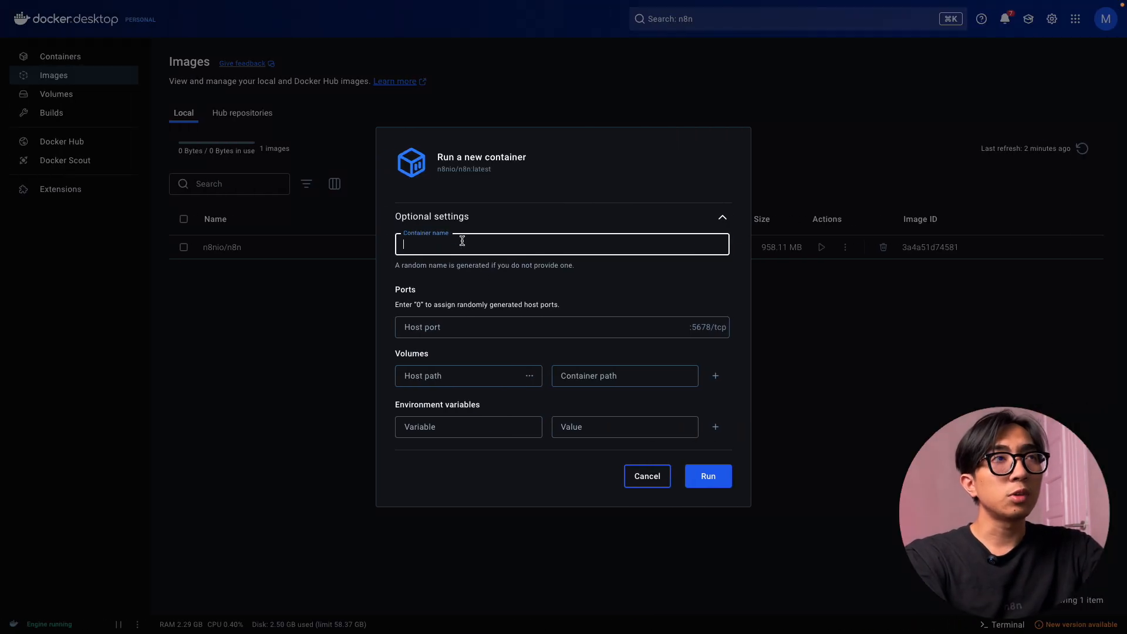
pyautogui.write('n8n')
pyautogui.click(417, 327)
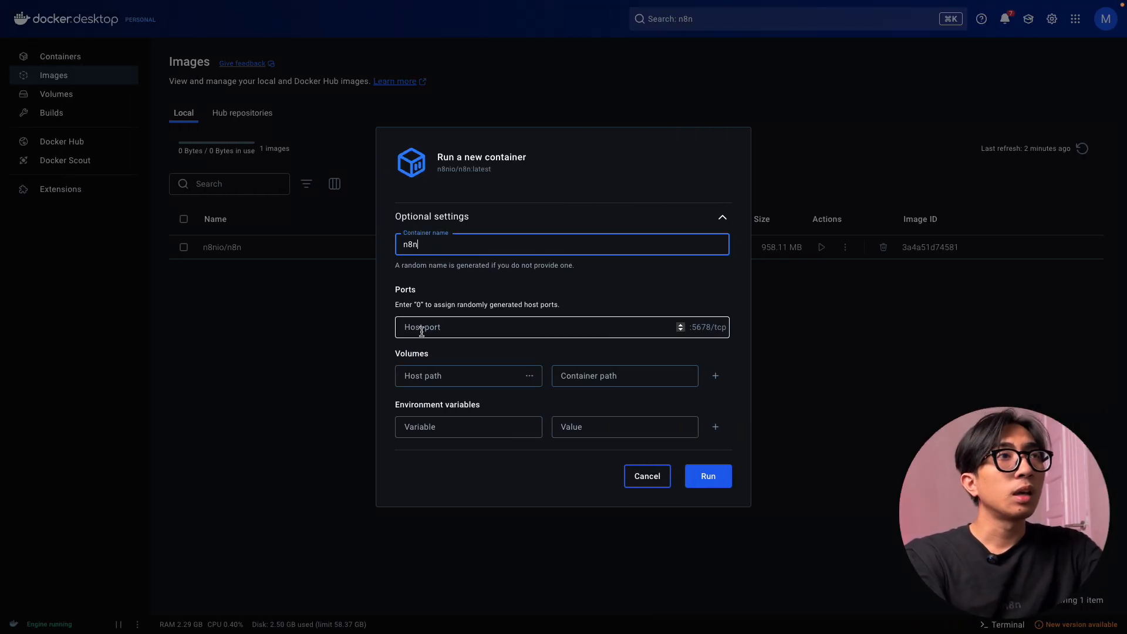
pyautogui.write('5678')
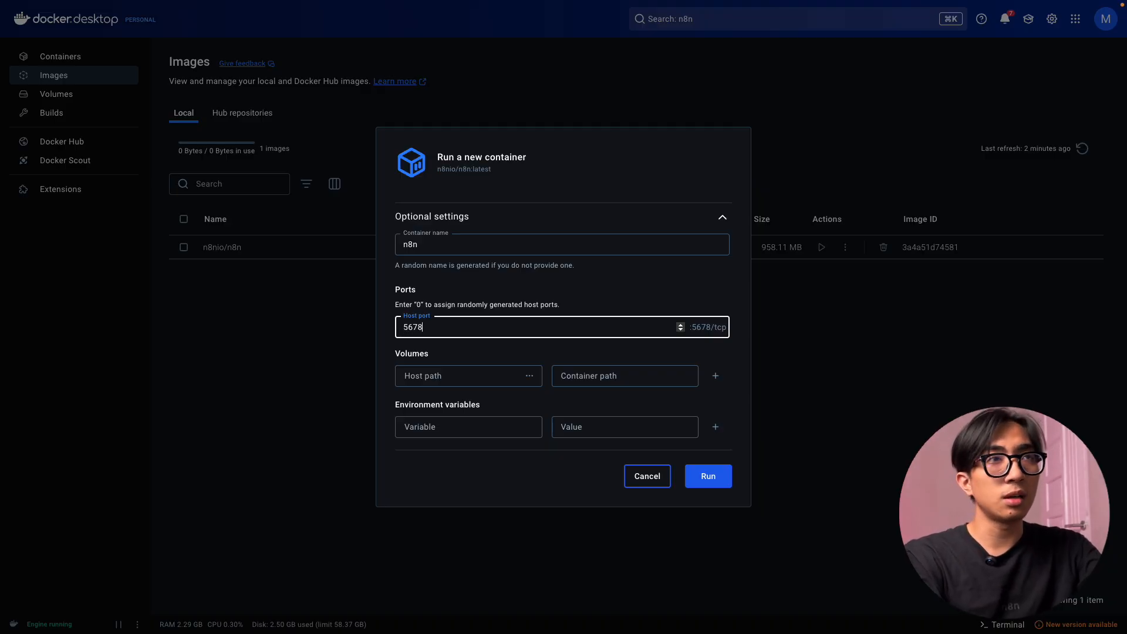
pyautogui.click(524, 354)
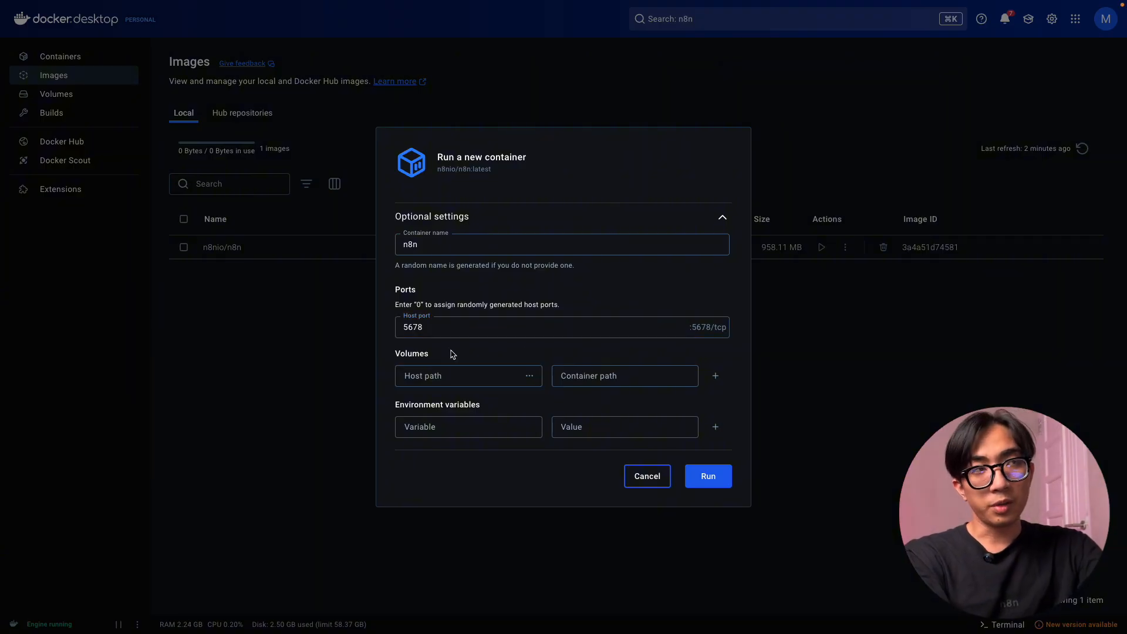
# Set the host path of the container's volume to n8n_data.
pyautogui.click(451, 378)
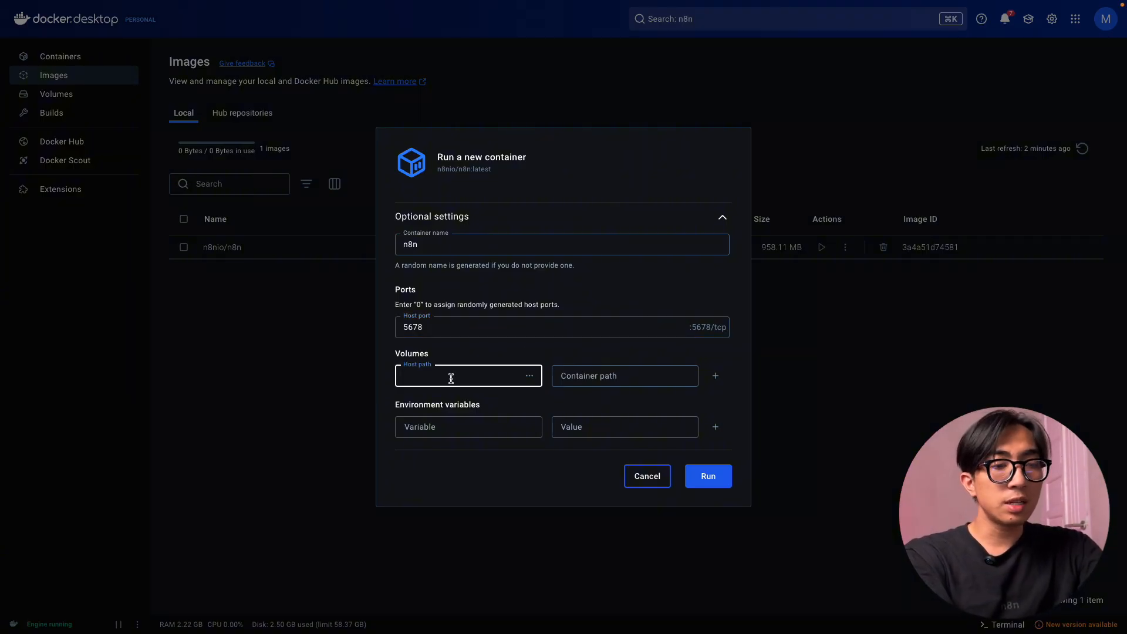
pyautogui.write('n')
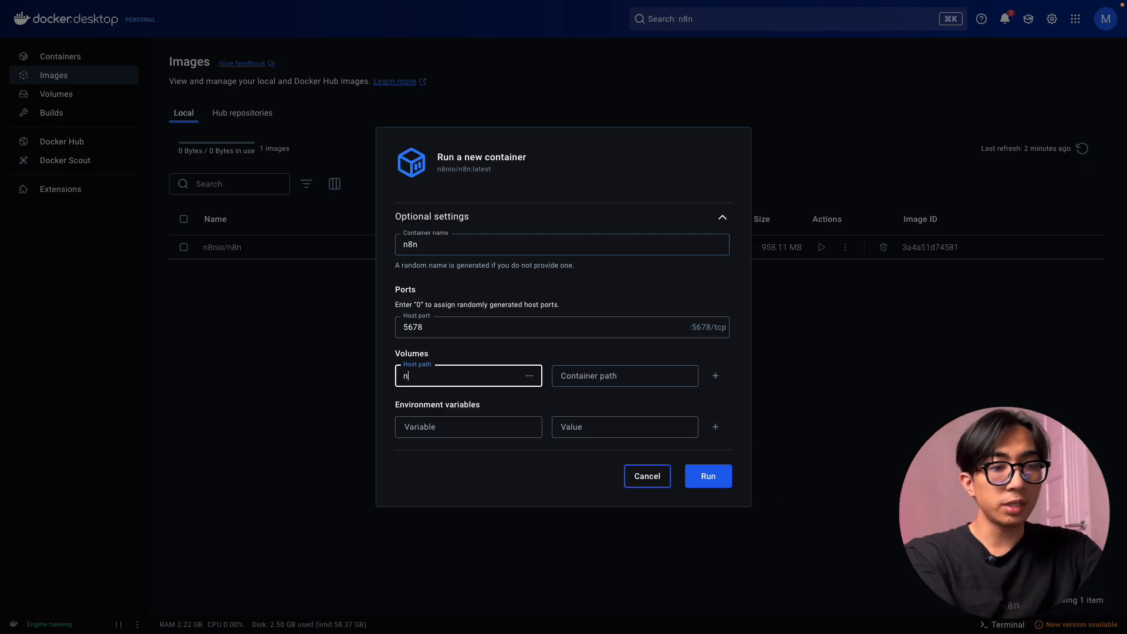
pyautogui.write('8n_data')
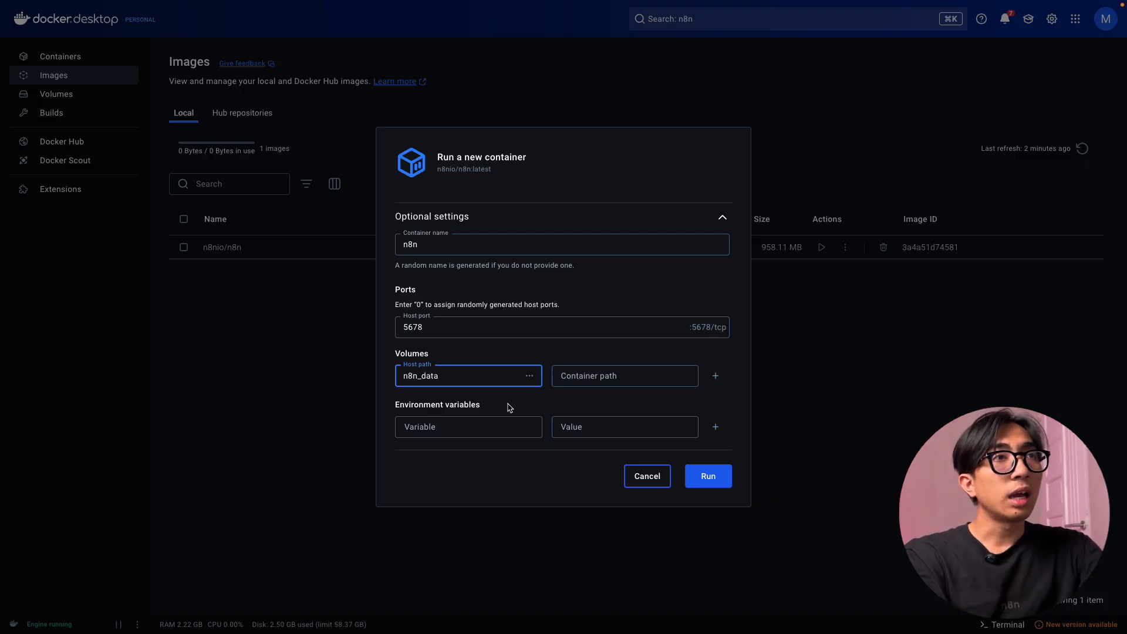
# Copy /home/node/.n8n from the n8n Docs in the browser and set it as the volume's container path in Docker Desktop.
pyautogui.hotkey('ctrl', 'Right')
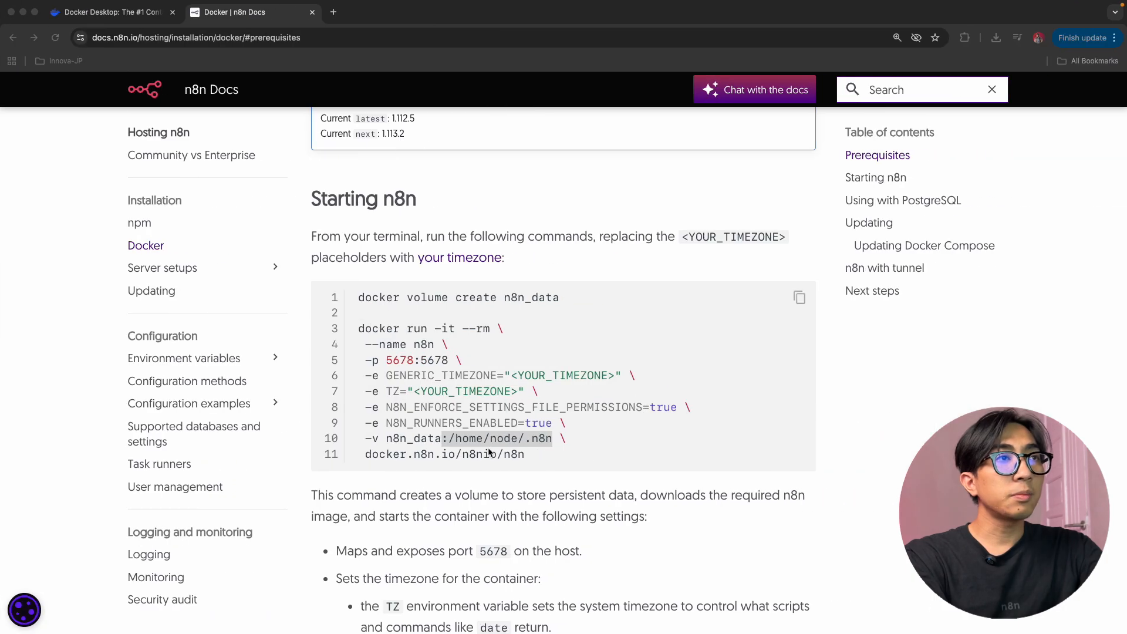
pyautogui.moveTo(449, 437); pyautogui.dragTo(550, 438)
pyautogui.press('super+c')
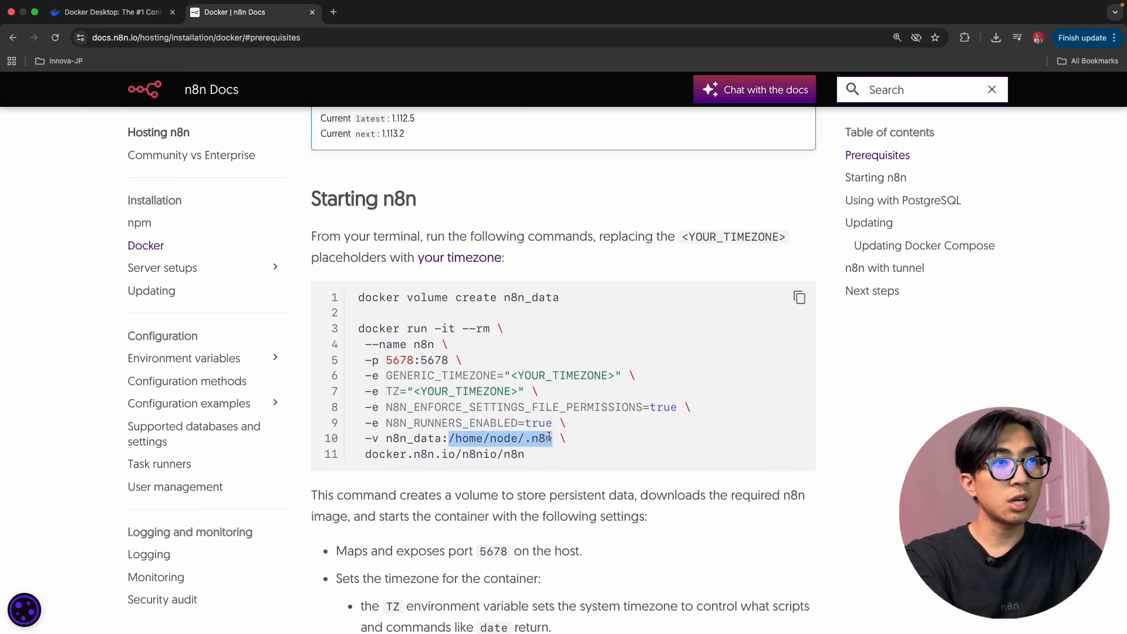
pyautogui.hotkey('ctrl', 'Left')
pyautogui.click(603, 375)
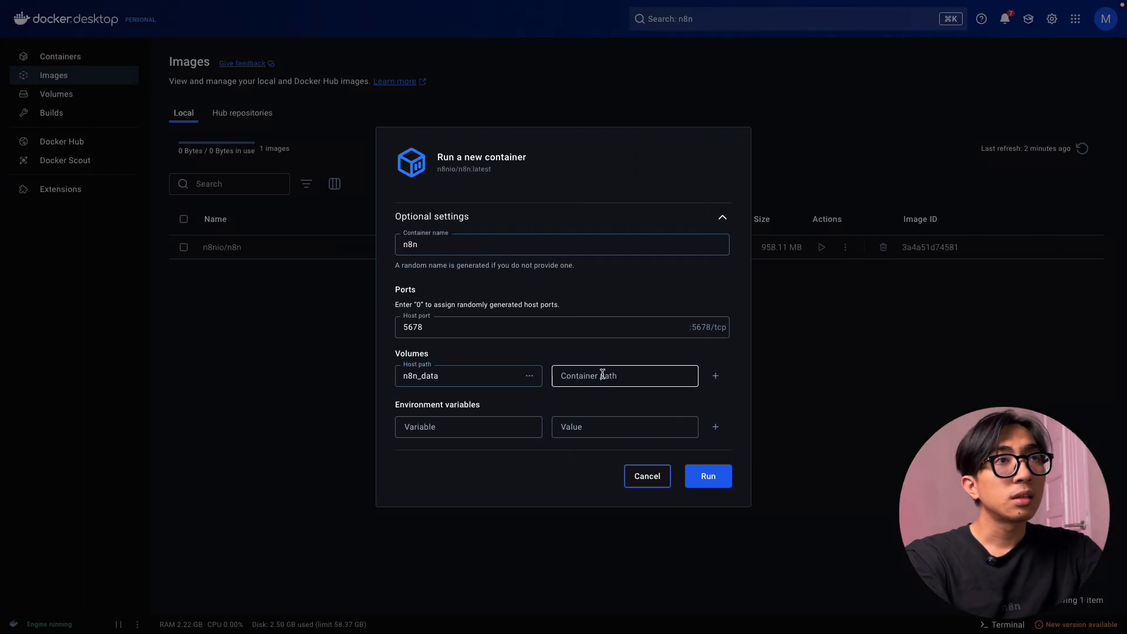
pyautogui.press('super+v')
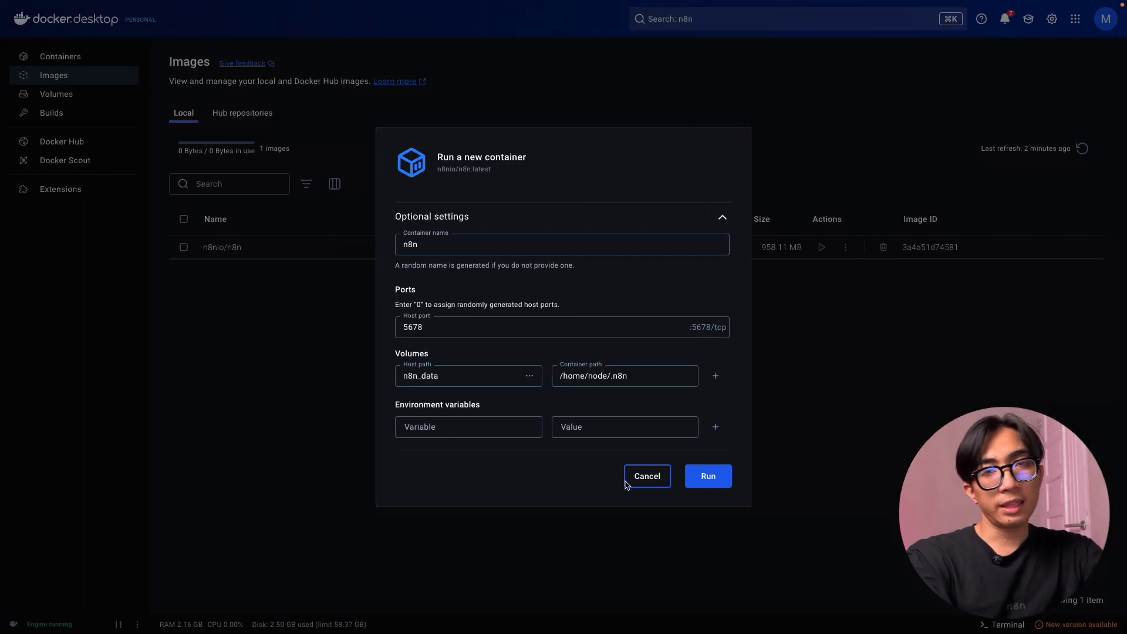
# Copy GENERIC_TIMEZONE from the n8n Docs, add three environment variable rows in Docker Desktop and name the first variable GENERIC_TIMEZONE.
pyautogui.hotkey('ctrl', 'Right')
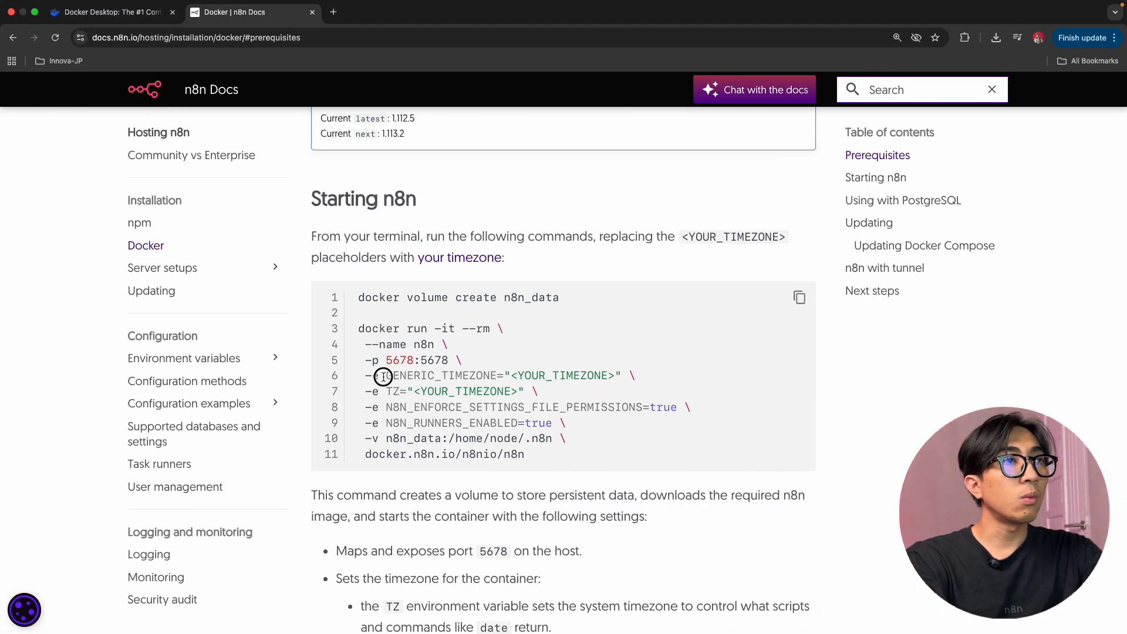
pyautogui.moveTo(385, 376); pyautogui.dragTo(593, 428)
pyautogui.click(593, 428)
pyautogui.doubleClick(438, 376)
pyautogui.press('super+c')
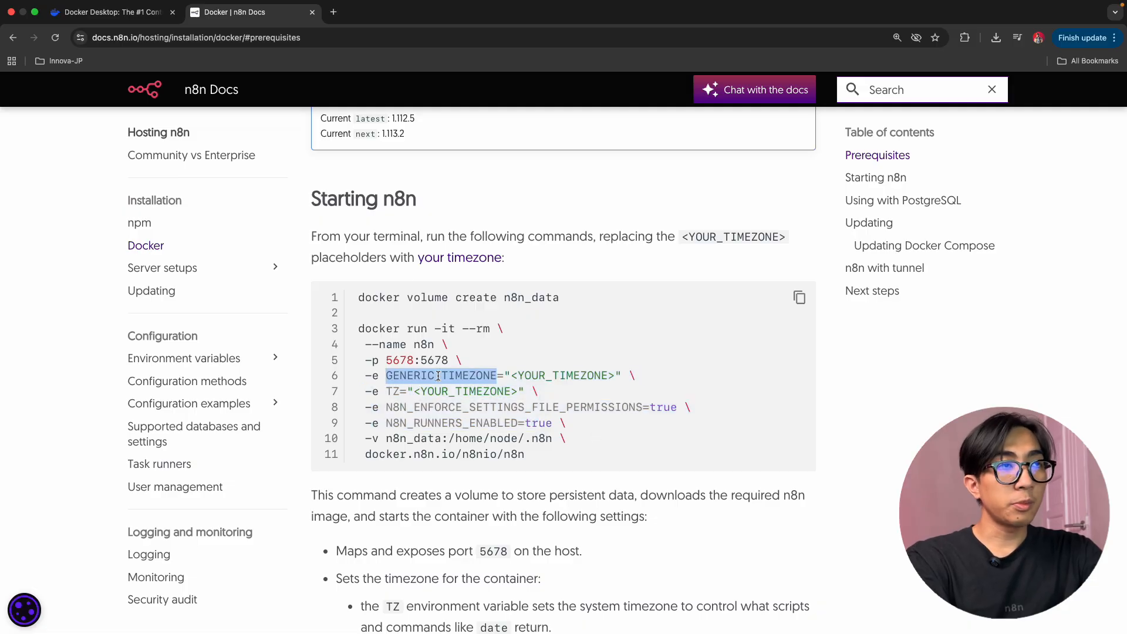
pyautogui.hotkey('ctrl', 'Left')
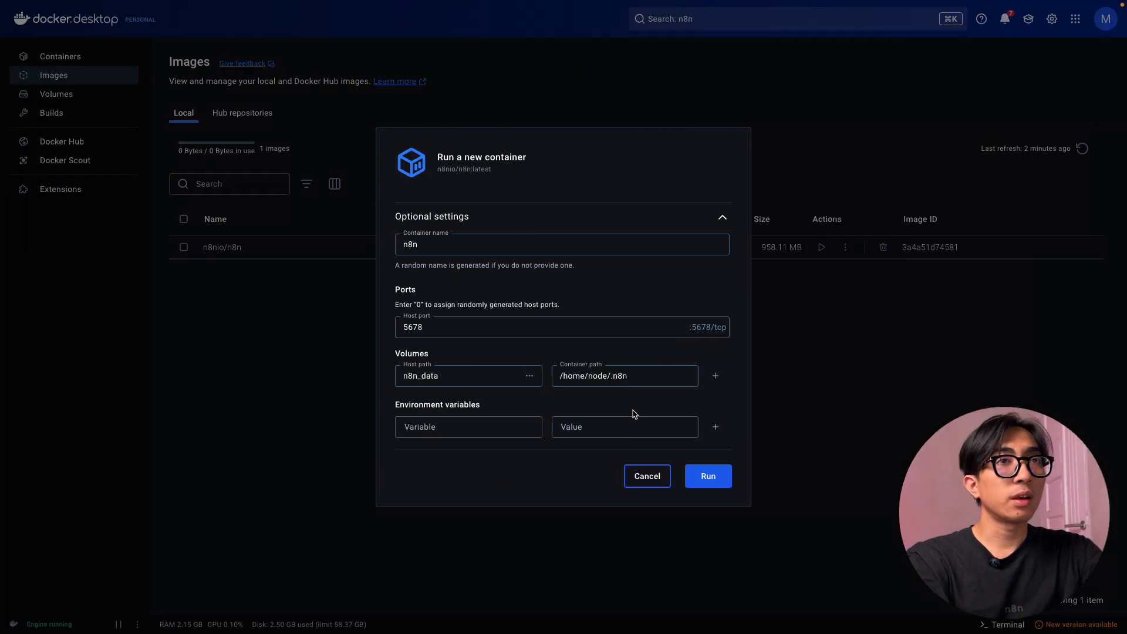
pyautogui.click(715, 427)
pyautogui.click(715, 441)
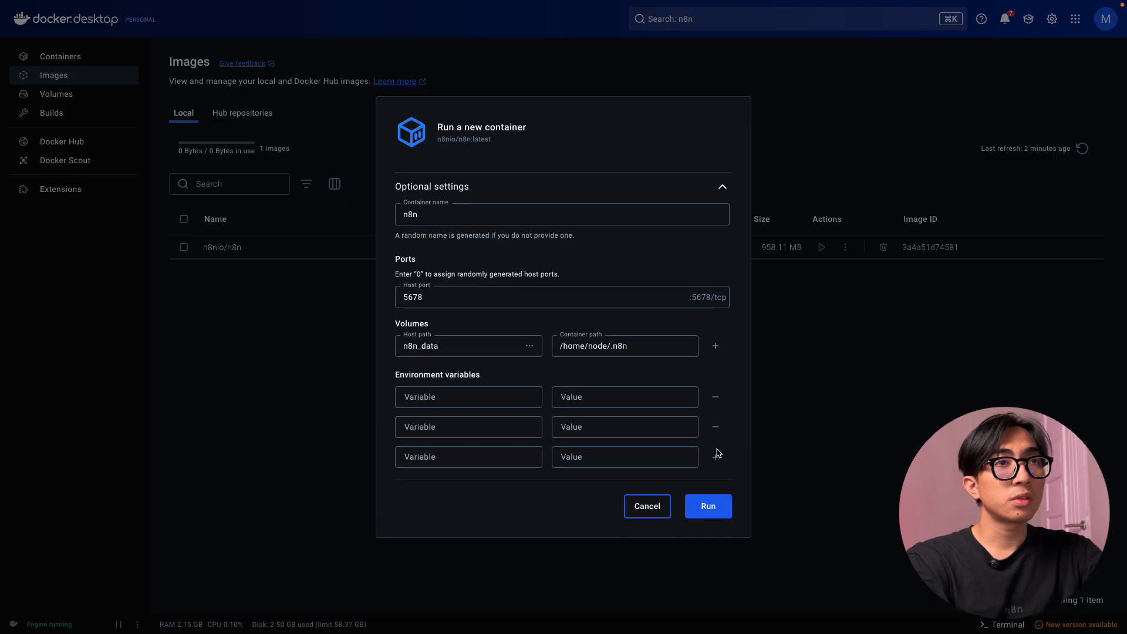
pyautogui.click(716, 452)
pyautogui.click(404, 380)
pyautogui.press('super+v')
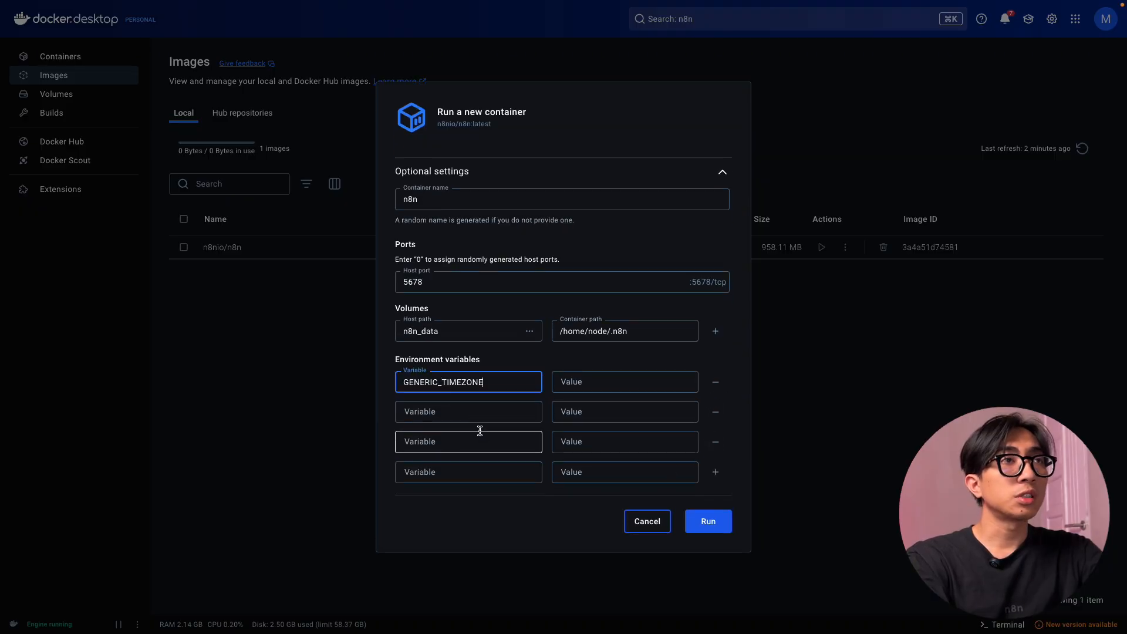
# Copy TZ from the docker run command in the n8n Docs and enter it as the second environment variable in Docker Desktop.
pyautogui.hotkey('ctrl', 'Right')
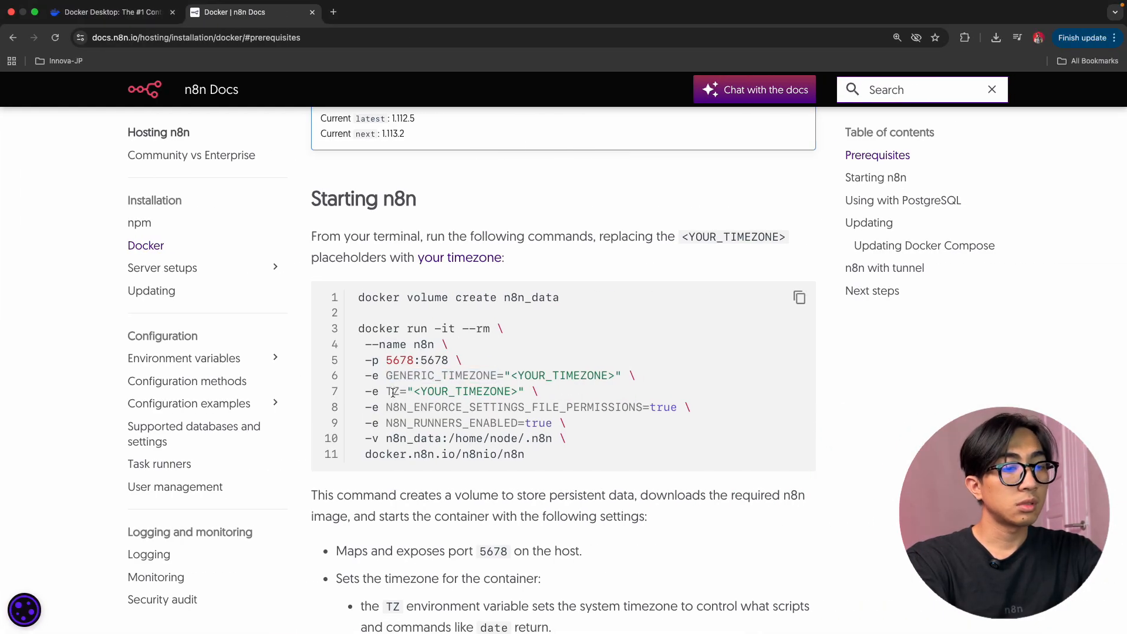
pyautogui.doubleClick(397, 392)
pyautogui.press('super+c')
pyautogui.hotkey('ctrl', 'Left')
pyautogui.click(470, 413)
pyautogui.press('super+v')
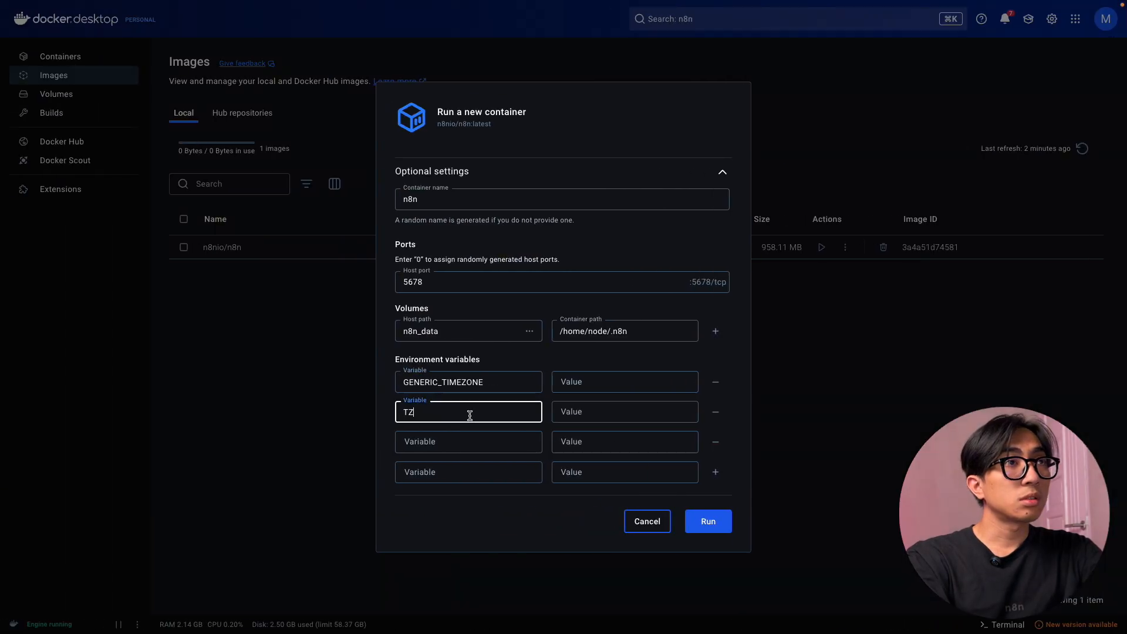
# Copy N8N_ENFORCE_SETTINGS_FILE_PERMISSIONS from the n8n Docs and enter it as the third environment variable in Docker Desktop.
pyautogui.hotkey('ctrl', 'Right')
pyautogui.doubleClick(431, 407)
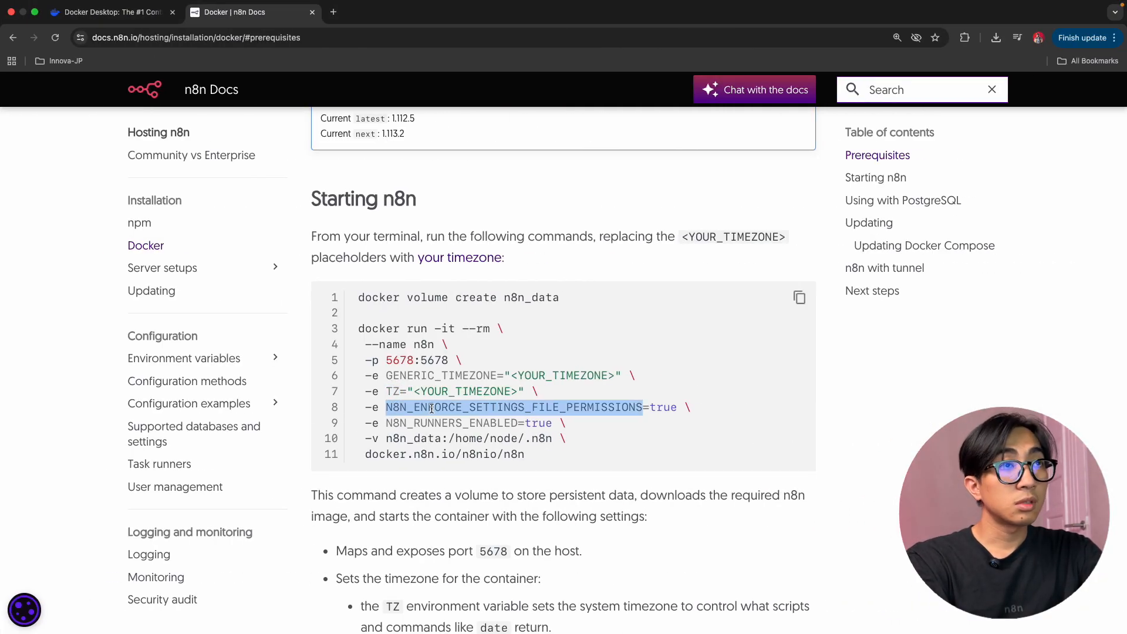
pyautogui.press('super+c')
pyautogui.hotkey('ctrl', 'Left')
pyautogui.click(435, 441)
pyautogui.press('super+v')
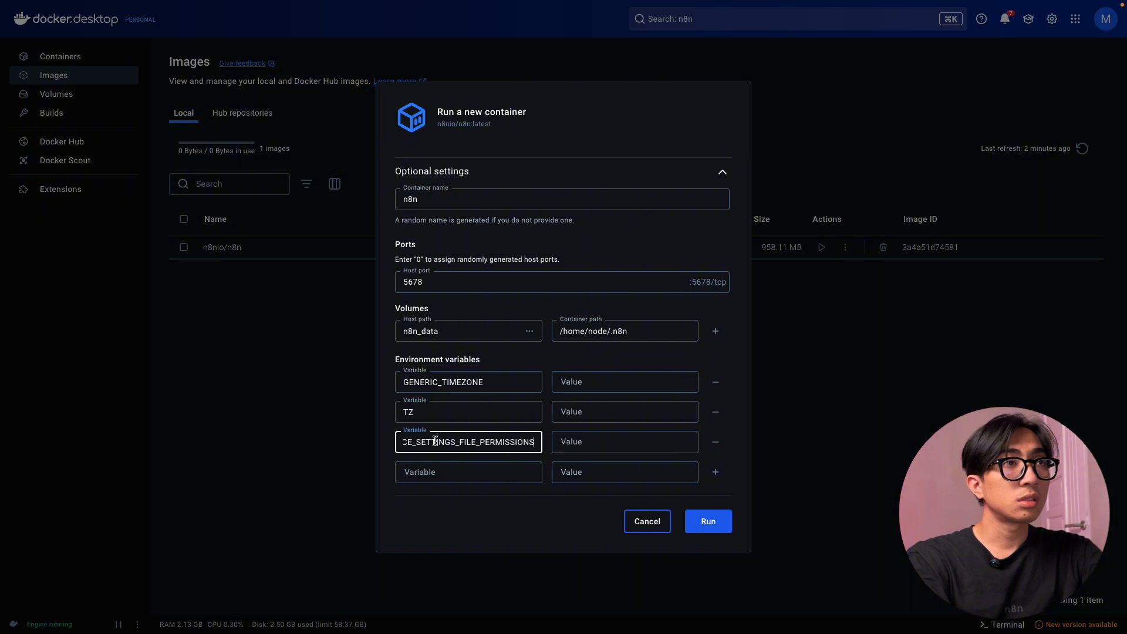
# Copy N8N_RUNNERS_ENABLED from the n8n Docs and enter it as the fourth environment variable in Docker Desktop.
pyautogui.hotkey('ctrl', 'Right')
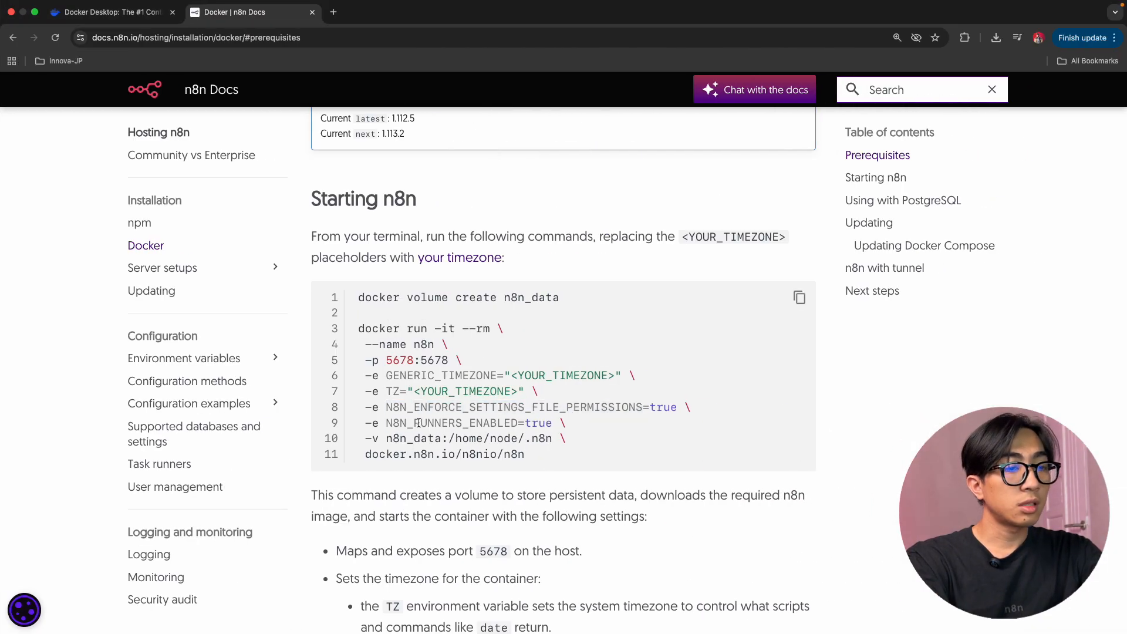
pyautogui.doubleClick(411, 424)
pyautogui.press('super+c')
pyautogui.hotkey('ctrl', 'Left')
pyautogui.click(426, 471)
pyautogui.press('super+v')
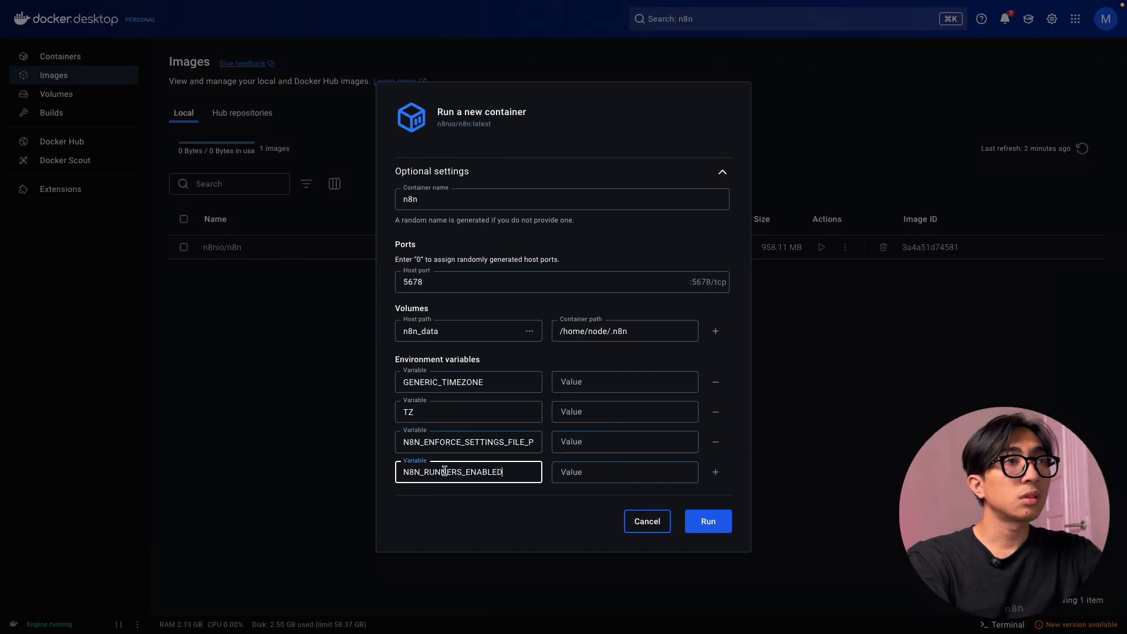
# Check the variable values in the n8n Docs and set both N8N_RUNNERS_ENABLED and N8N_ENFORCE_SETTINGS_FILE_PERMISSIONS to true in Docker Desktop.
pyautogui.click(563, 472)
pyautogui.hotkey('ctrl', 'Right')
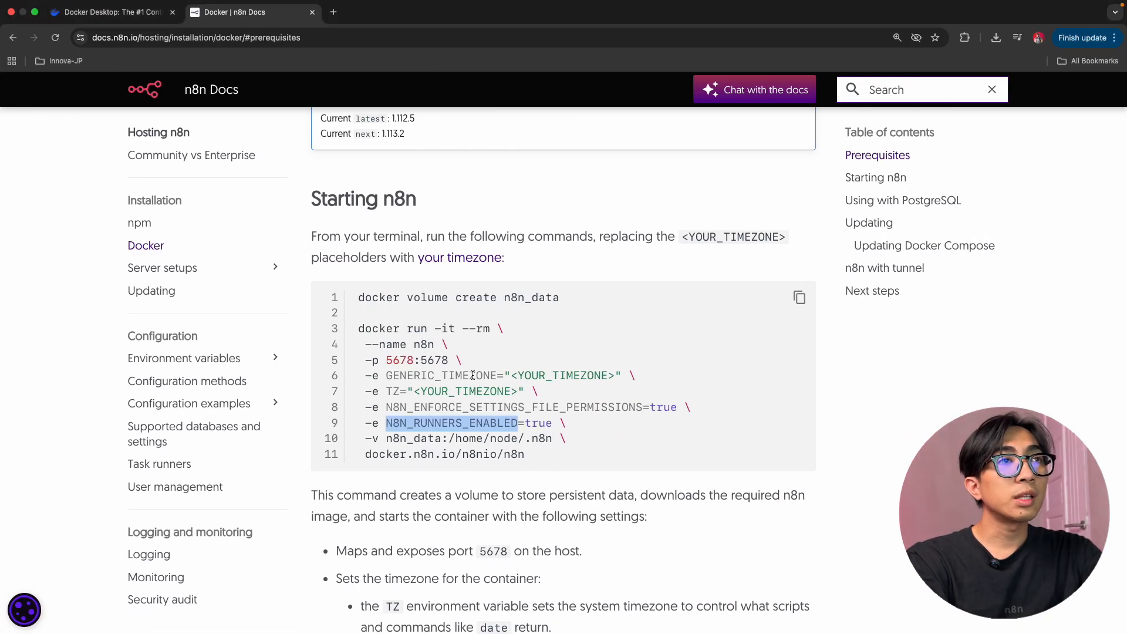
pyautogui.moveTo(472, 374); pyautogui.dragTo(549, 391)
pyautogui.hotkey('ctrl', 'Left')
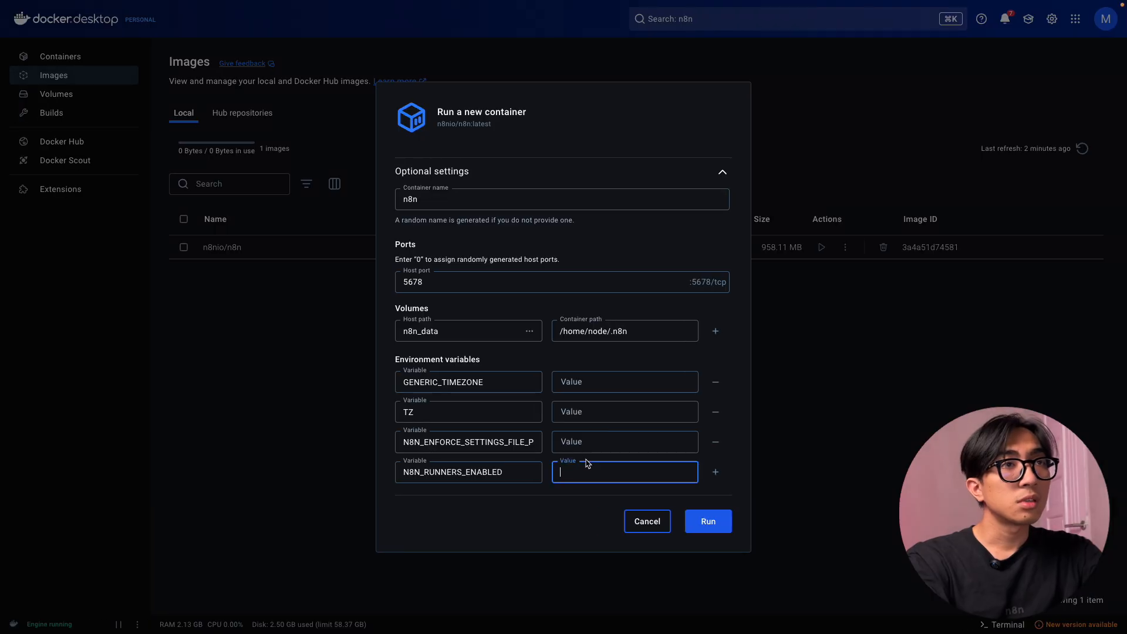
pyautogui.write('ue')
pyautogui.click(625, 441)
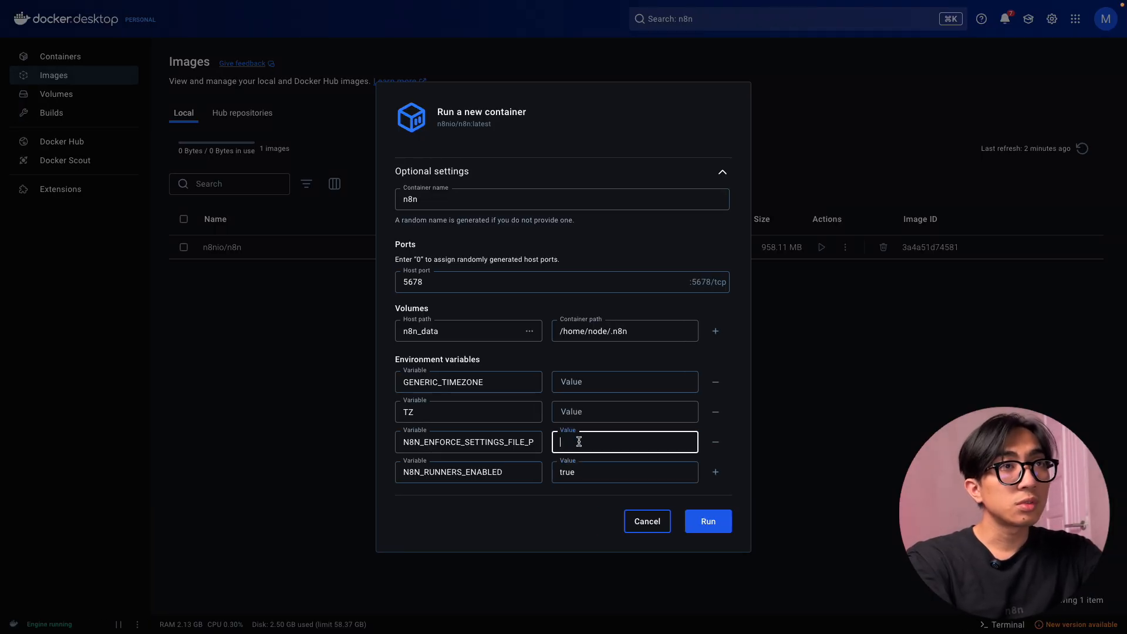
pyautogui.write('true')
# Open the time zone list linked in the n8n Docs, search it for jakarta and copy the identifier Asia/Jakarta.
pyautogui.hotkey('ctrl', 'Right')
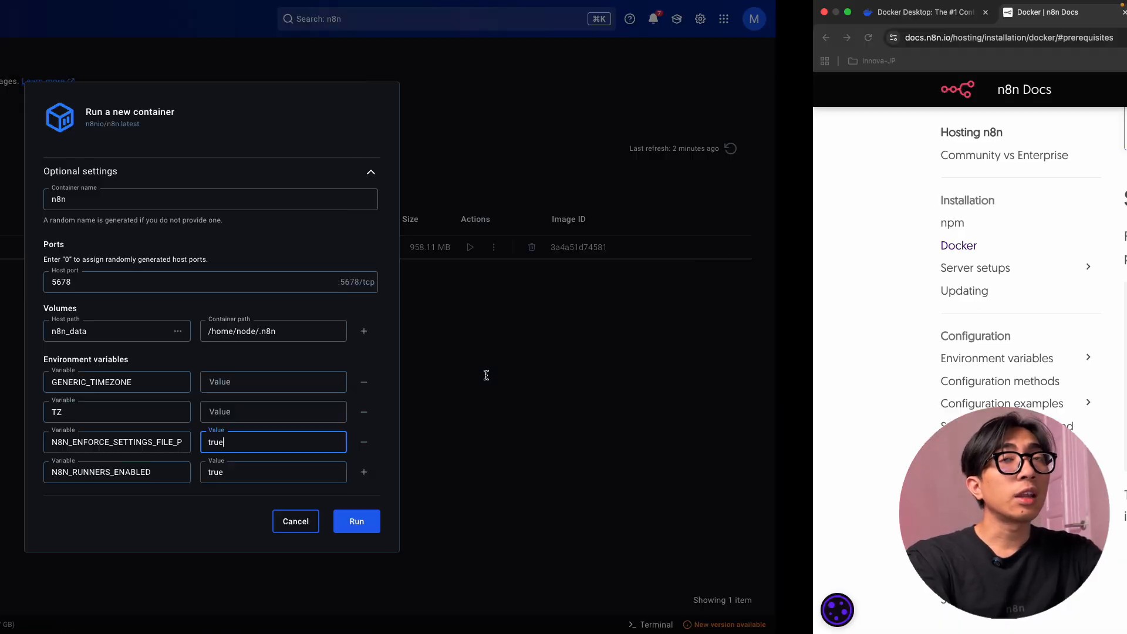
pyautogui.click(572, 356)
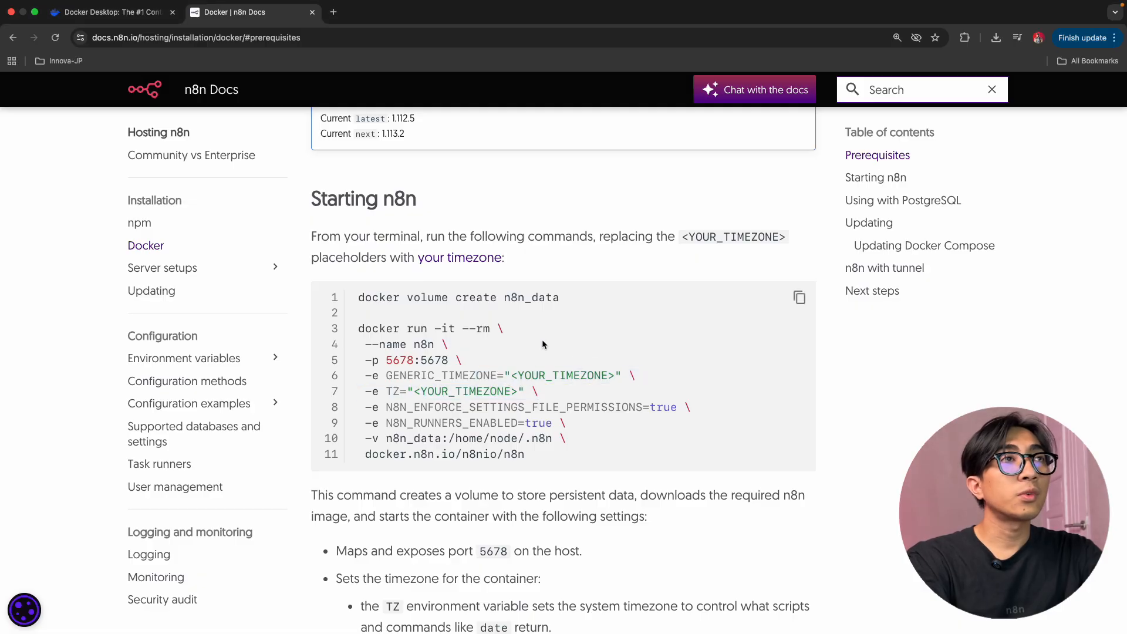
pyautogui.click(453, 260)
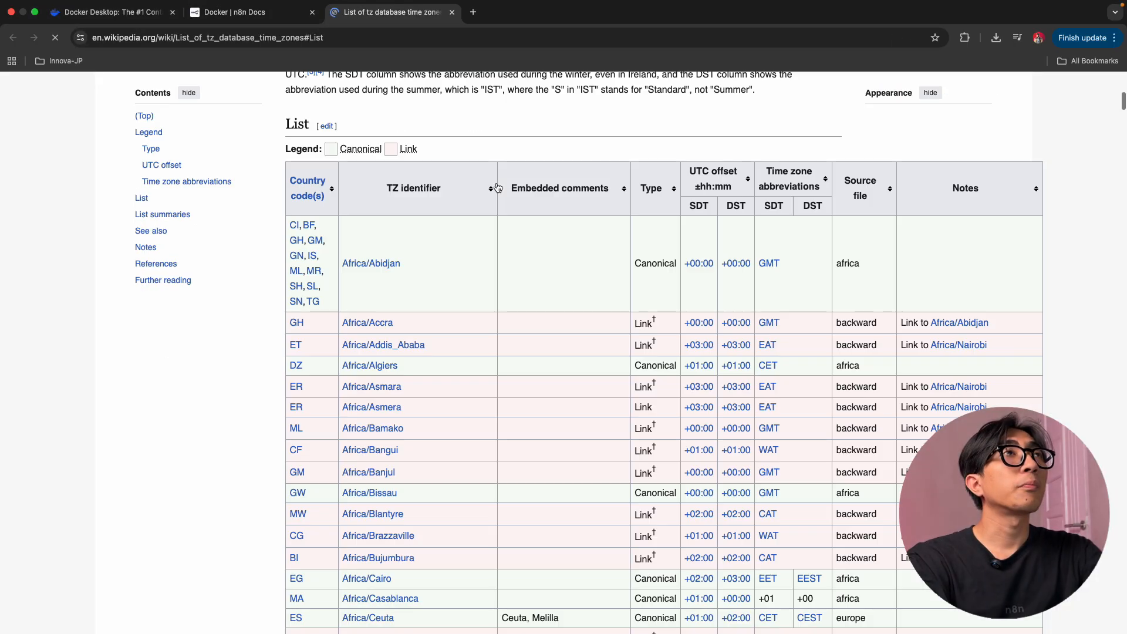
pyautogui.scroll(-15, 605, 330)
pyautogui.press('super+f')
pyautogui.write('jakarta')
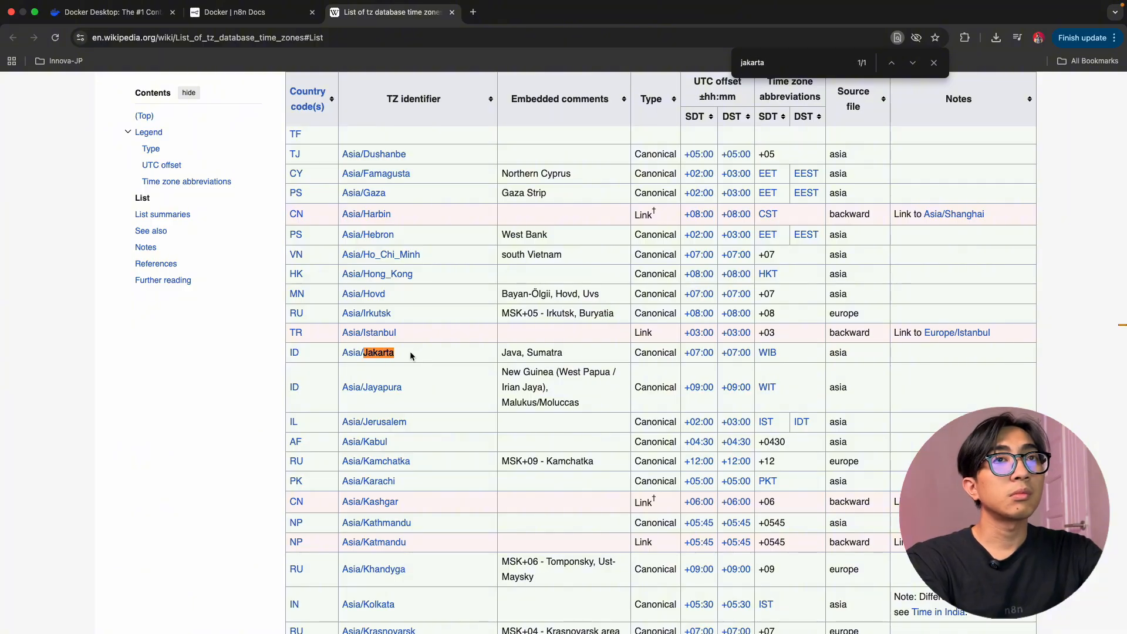
pyautogui.moveTo(411, 356); pyautogui.dragTo(342, 354)
pyautogui.press('super+c')
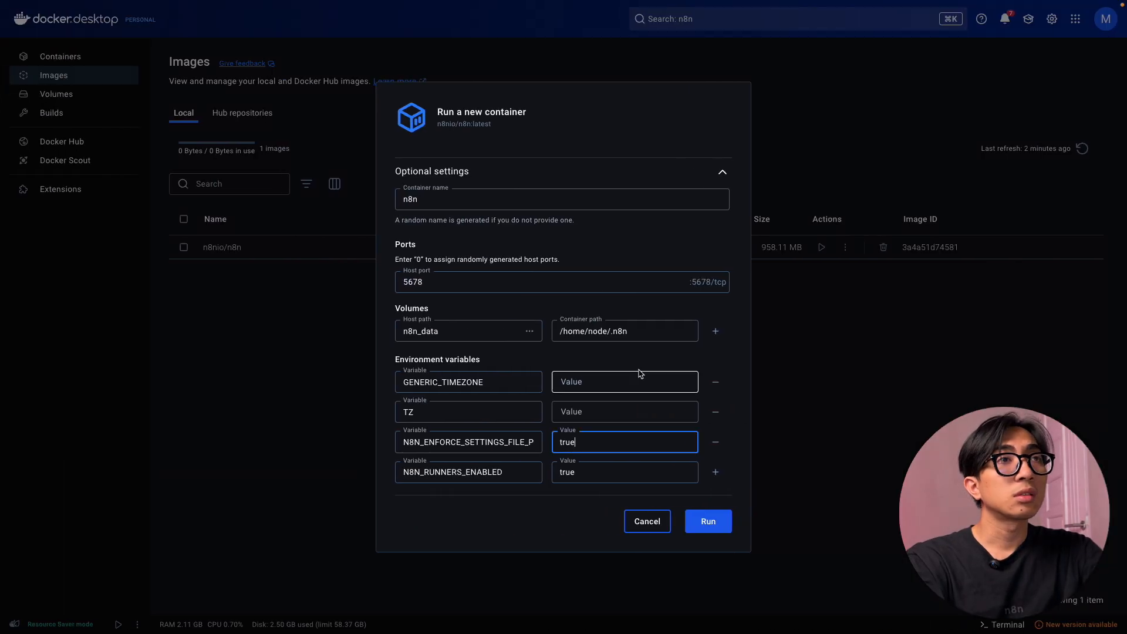
# Back in Docker Desktop, set the GENERIC_TIMEZONE and TZ values to Asia/Jakarta and run the container.
pyautogui.click(176, 382)
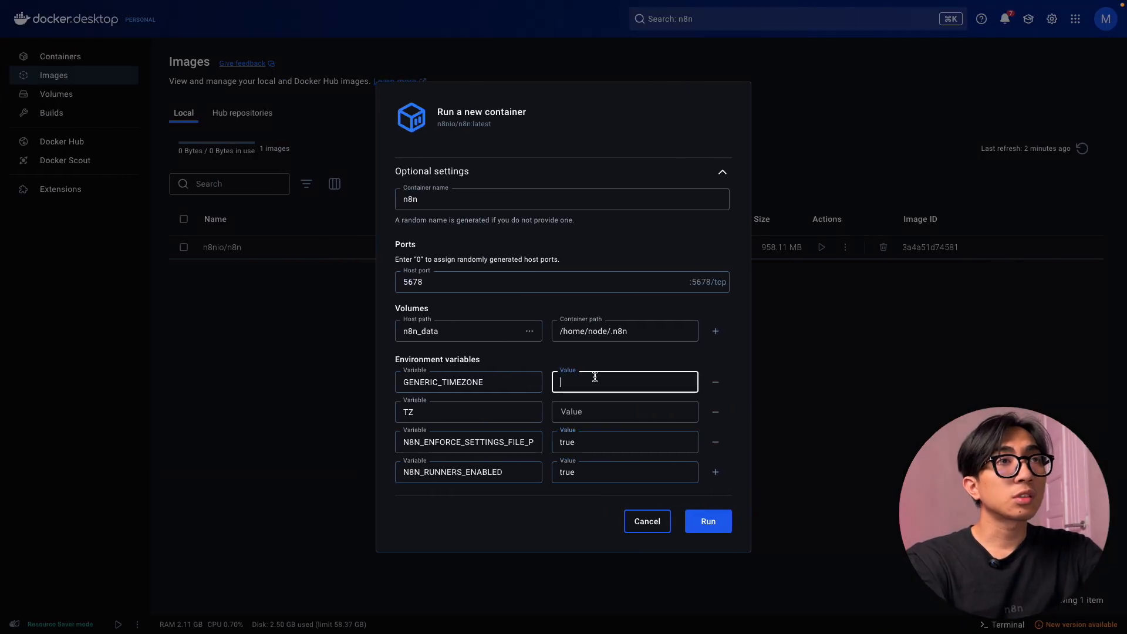
pyautogui.press('super+v')
pyautogui.click(593, 407)
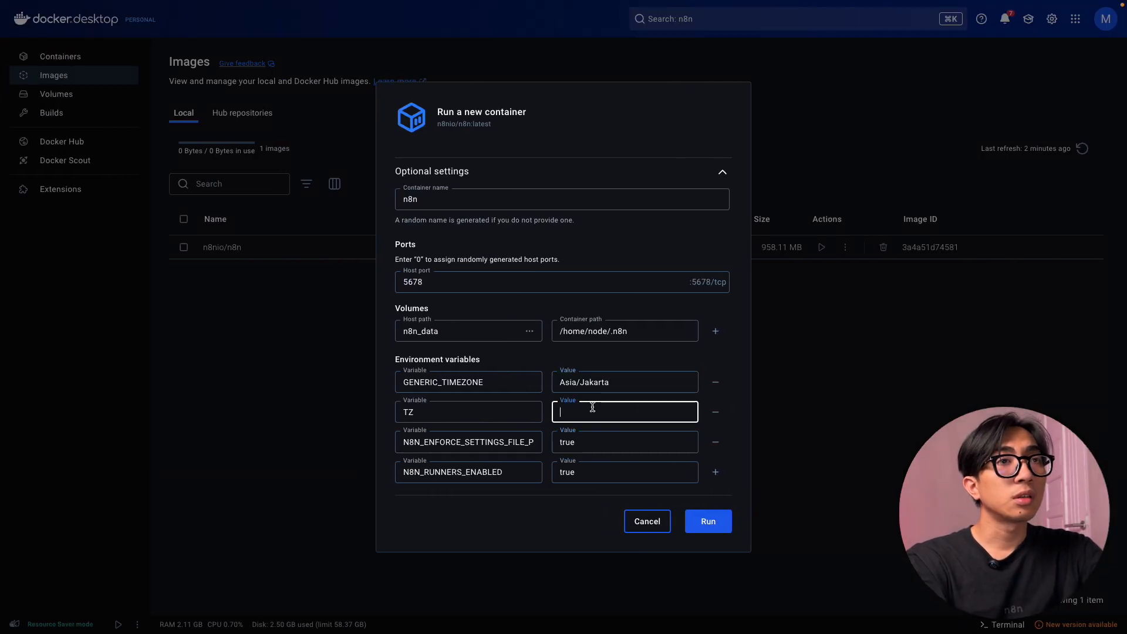
pyautogui.click(709, 522)
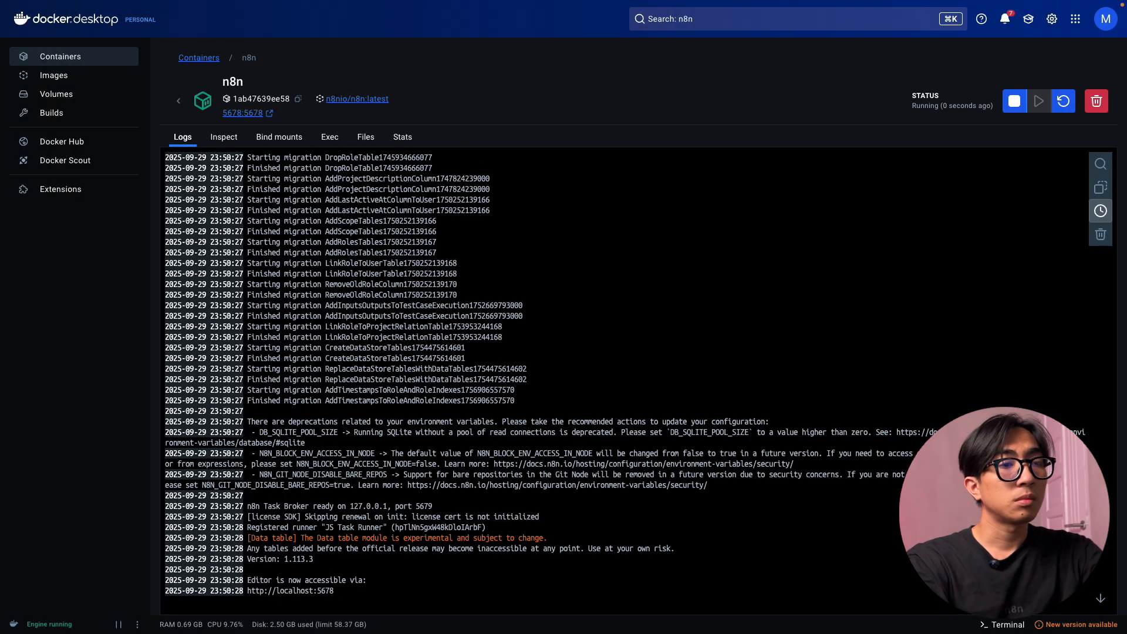
# Glance over the container logs, switch to the browser and open localhost:5678 in a new tab.
pyautogui.scroll(2, 707, 392)
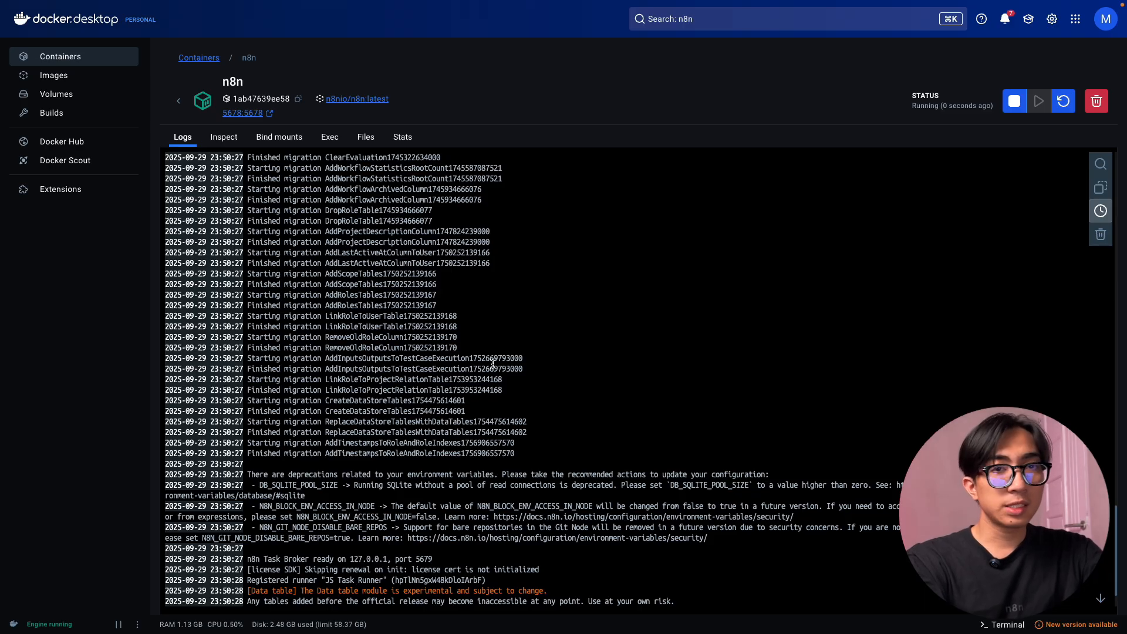
pyautogui.hotkey('ctrl', 'Right')
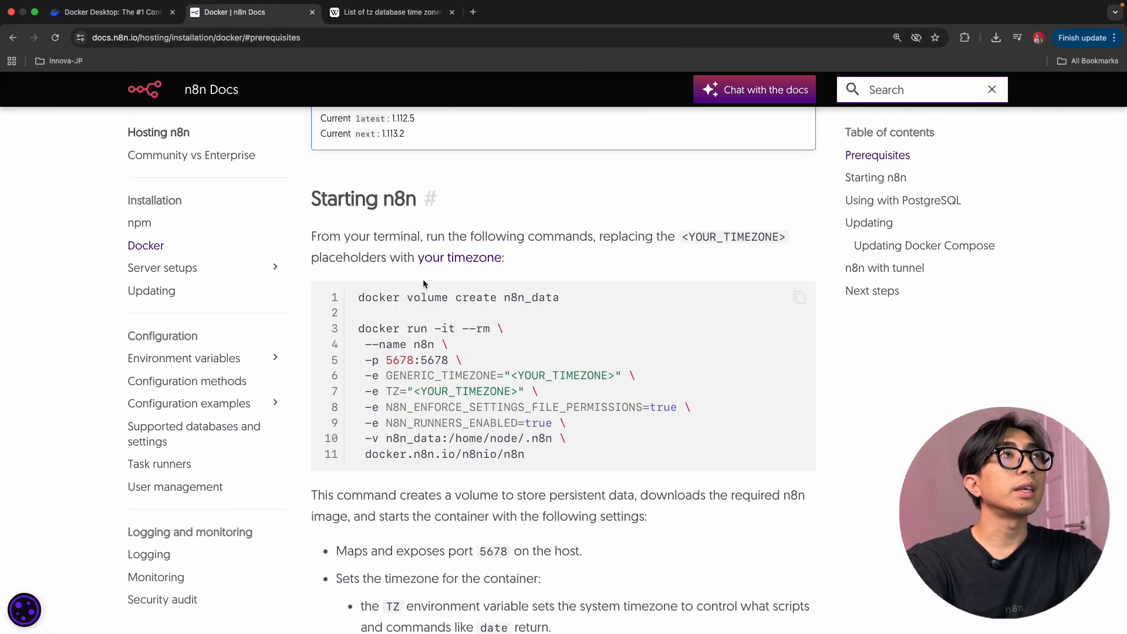
pyautogui.hotkey('ctrl', 'Left')
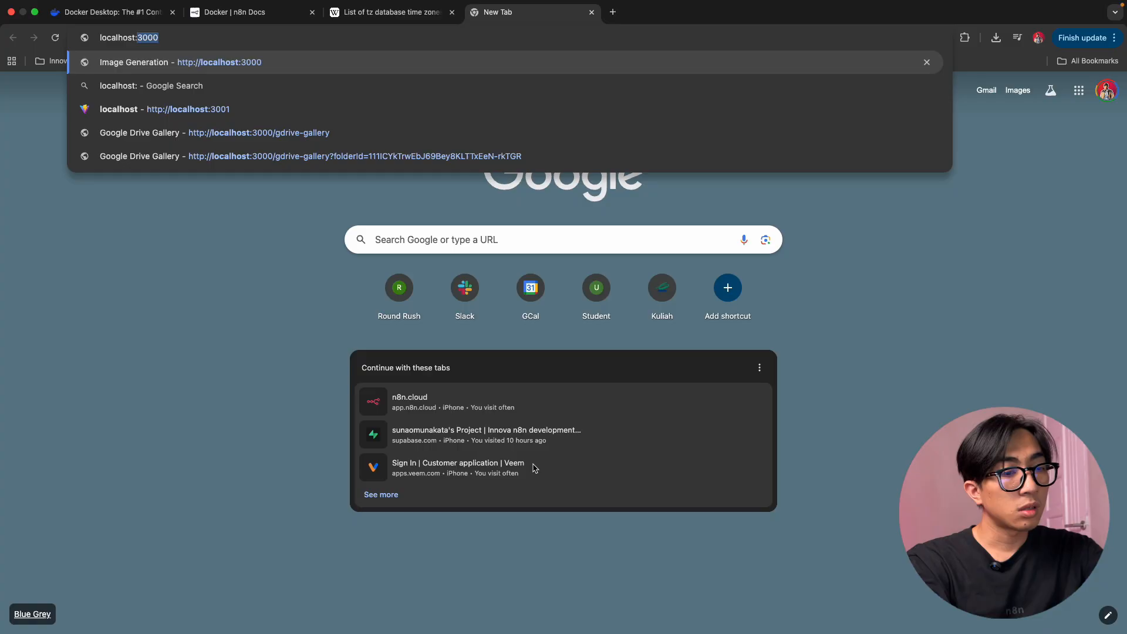
pyautogui.write(':5678')
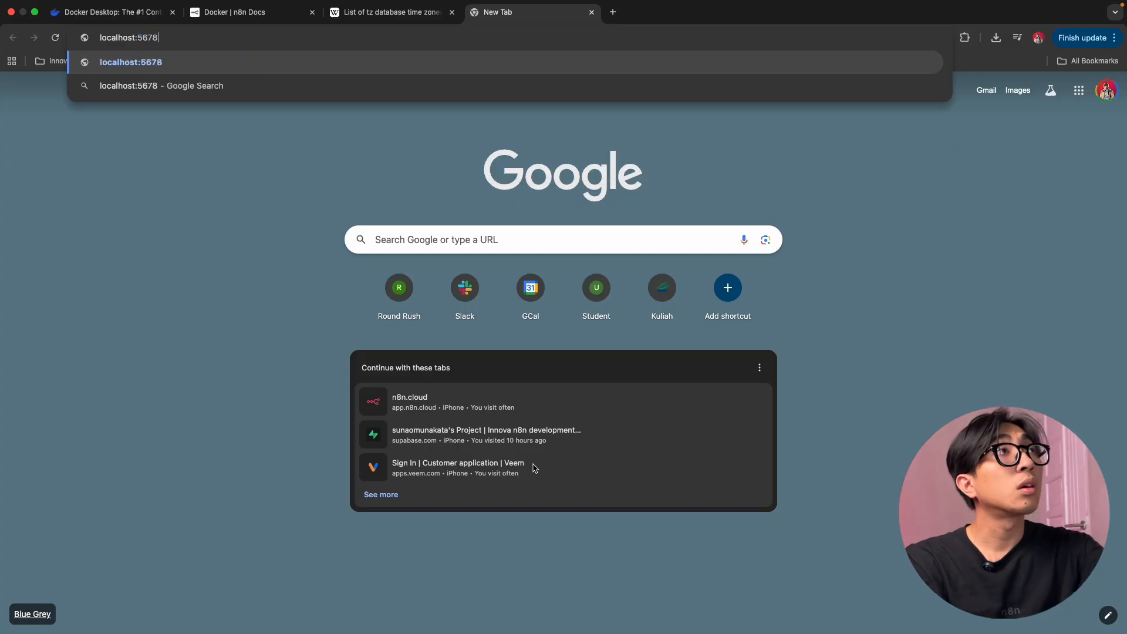
pyautogui.press('Return')
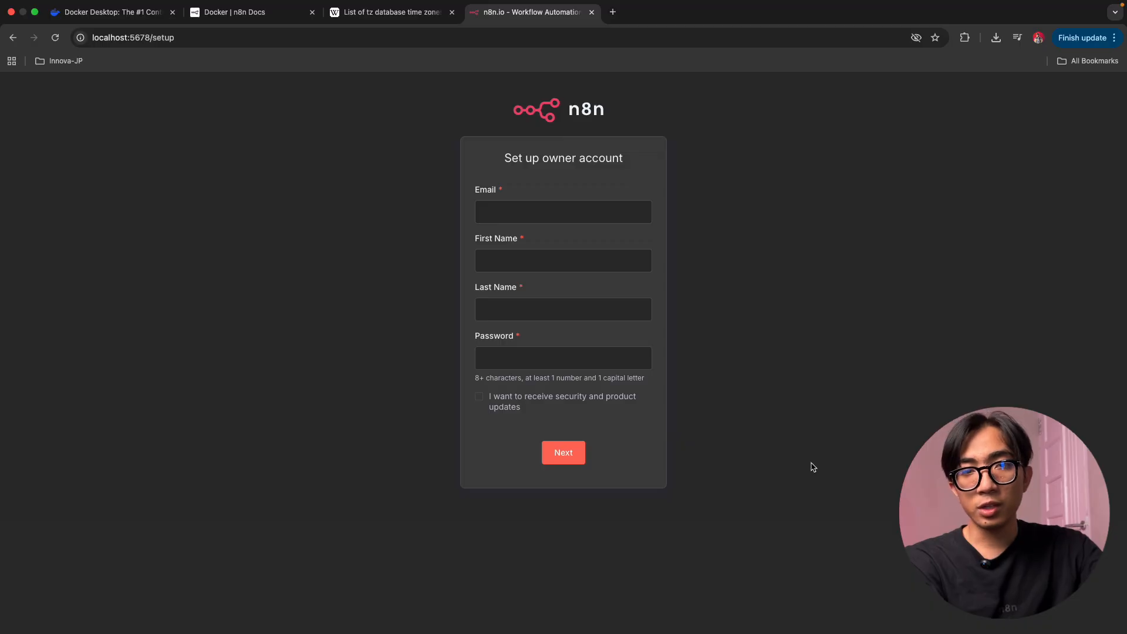